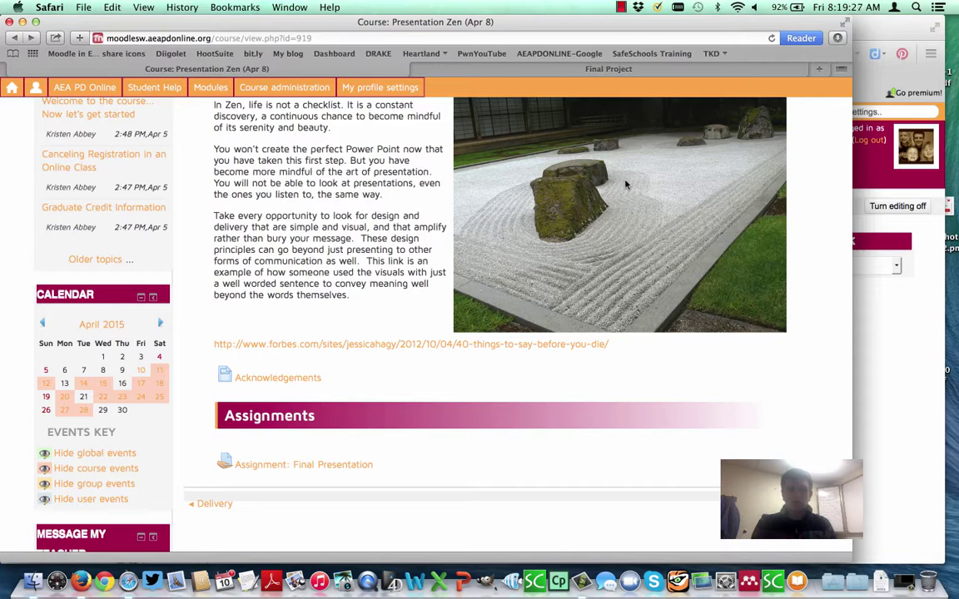
Step: Open Assignment: Final Presentation and review its rubric criteria worth 2, 6 or 10 points
left_click(333, 470)
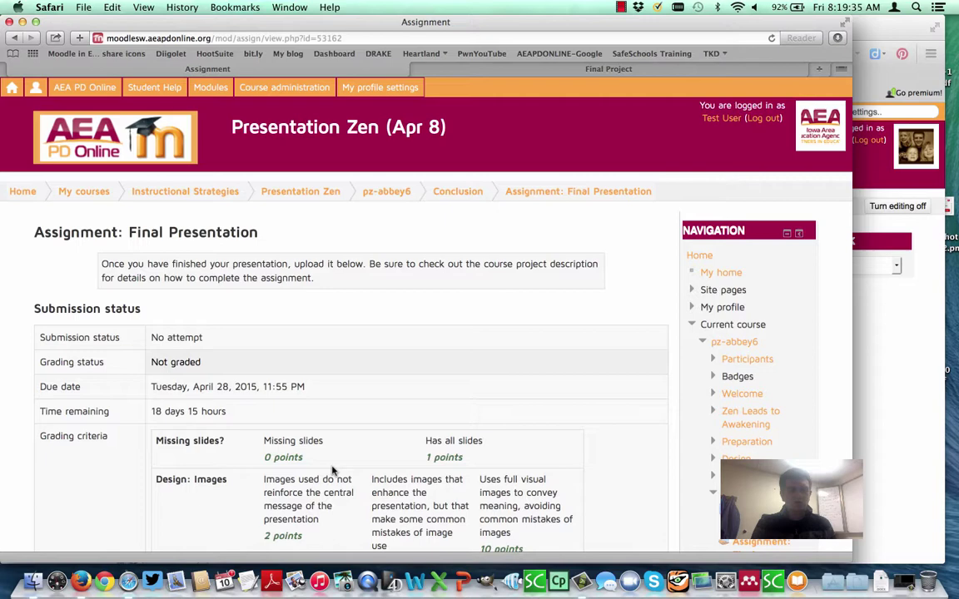
scroll(331, 471, "down", 5)
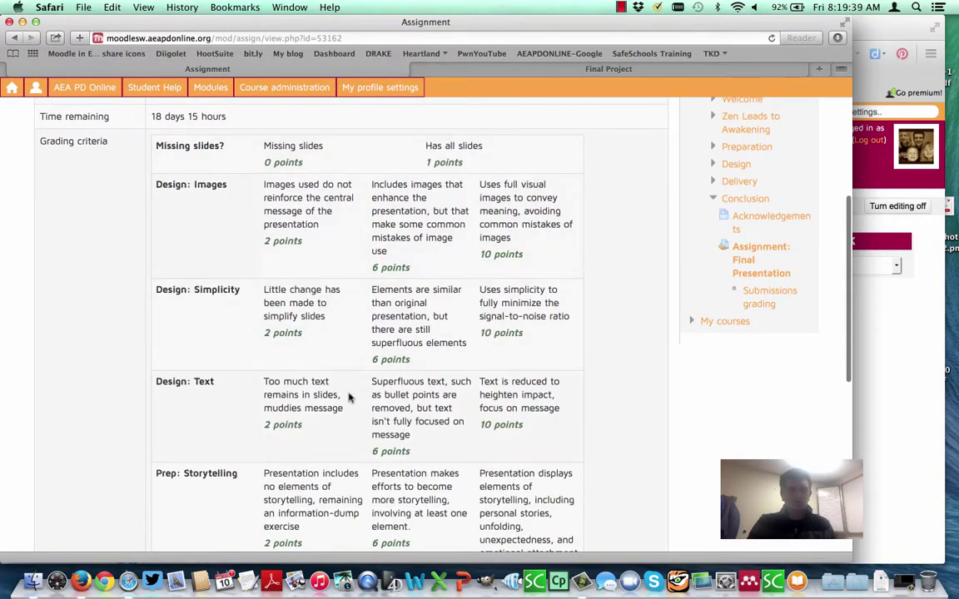
scroll(317, 358, "down", 3)
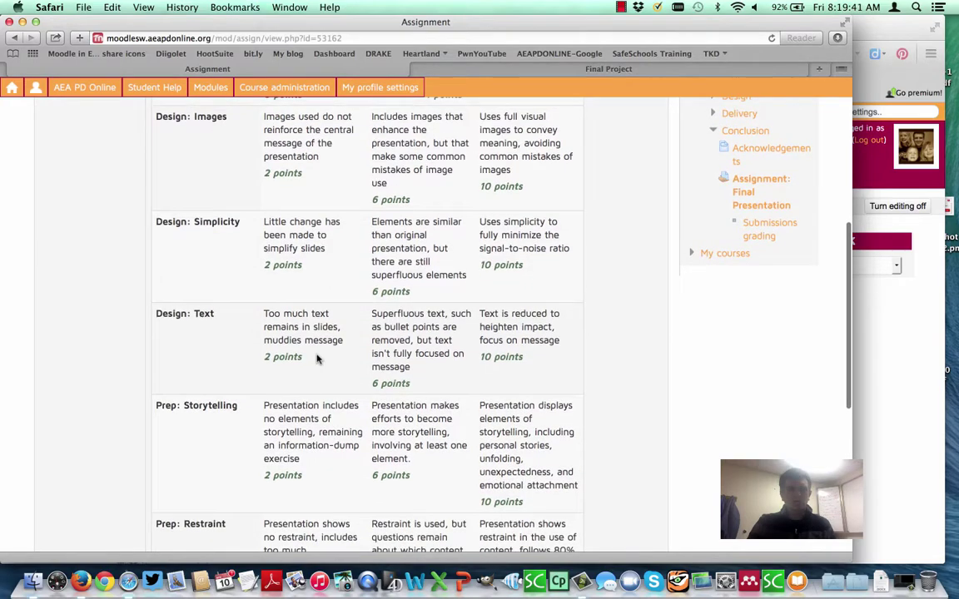
scroll(318, 358, "down", 4)
scroll(317, 358, "up", 4)
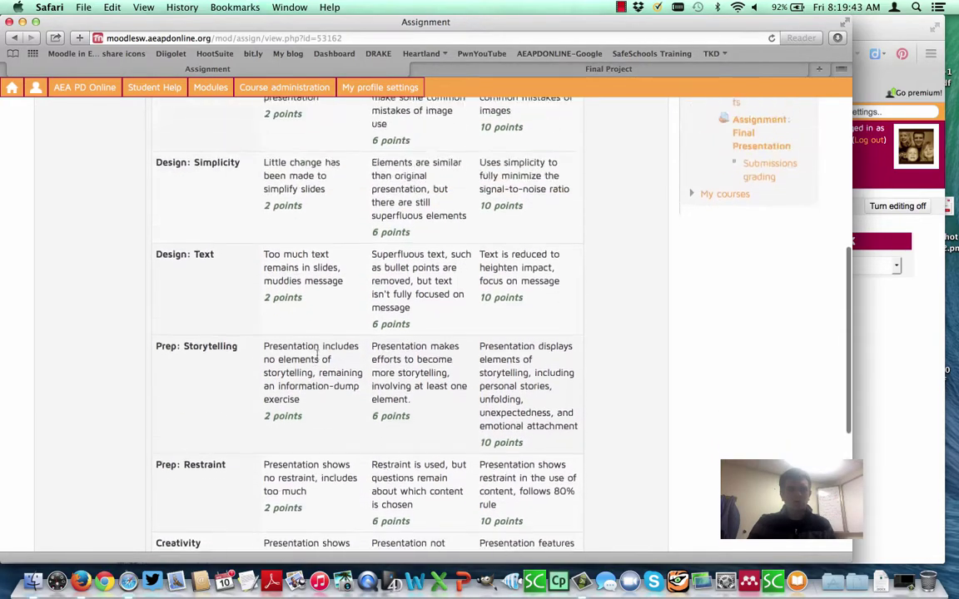
scroll(197, 421, "up", 3)
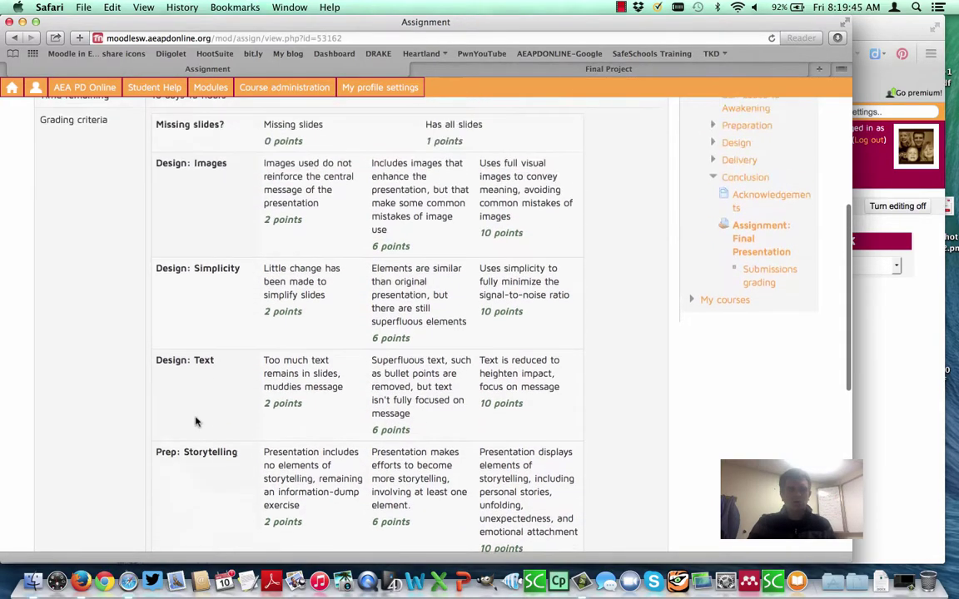
scroll(197, 422, "down", 10)
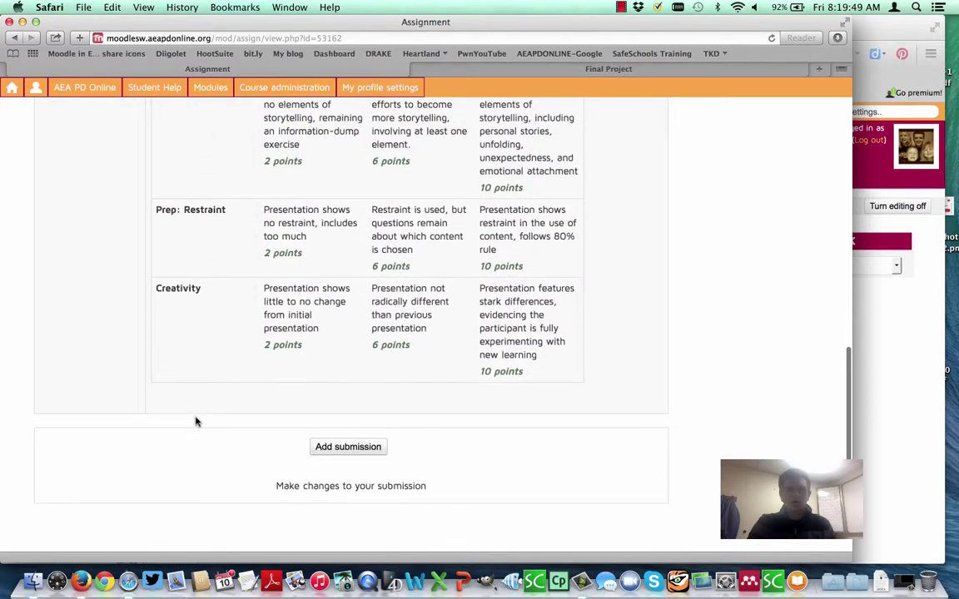
scroll(197, 421, "up", 14)
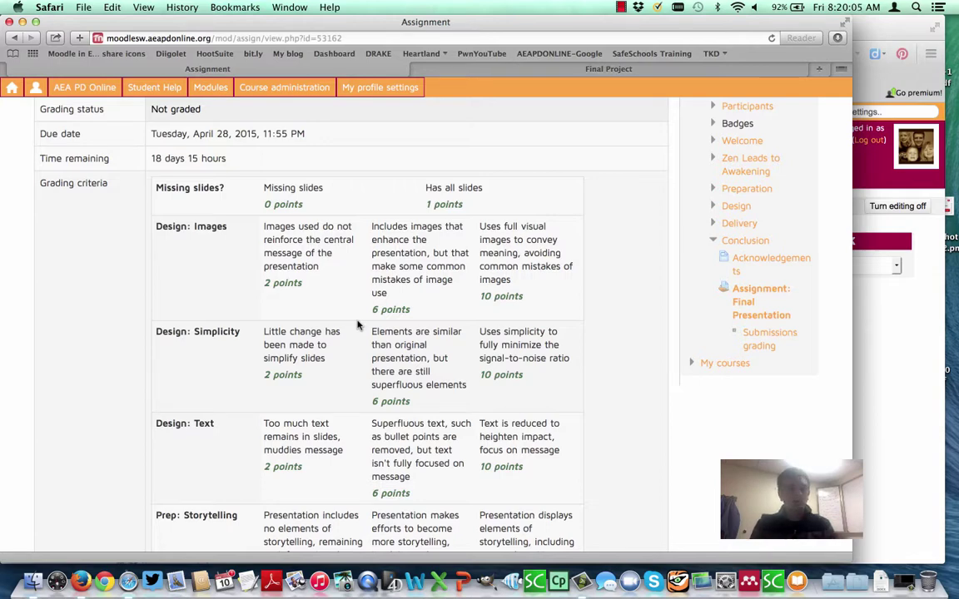
scroll(358, 325, "down", 10)
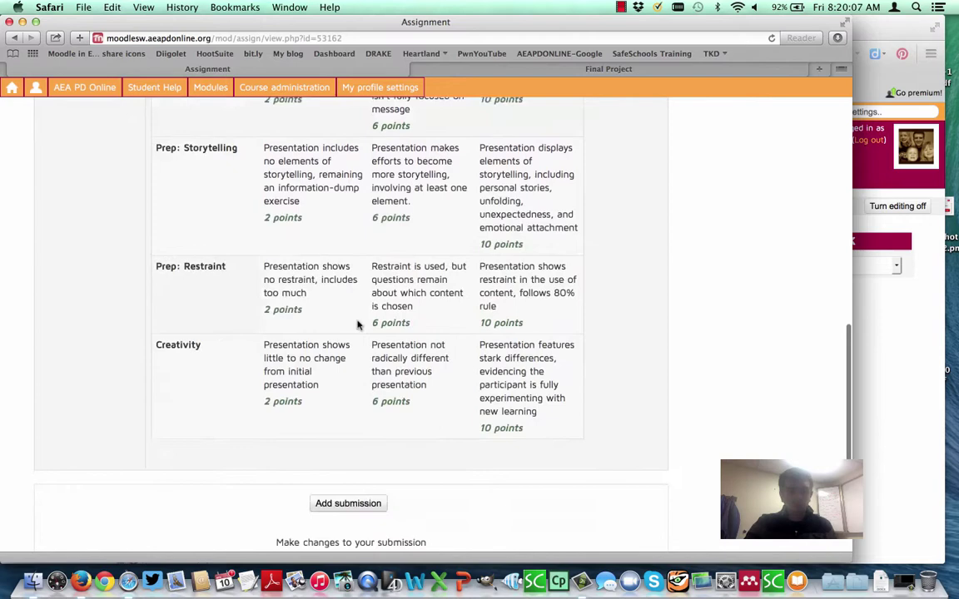
Step: Submit aeapdonlinebanner2012a.jpg from Recent files as a draft, then switch to the teacher's Firefox window
left_click(339, 401)
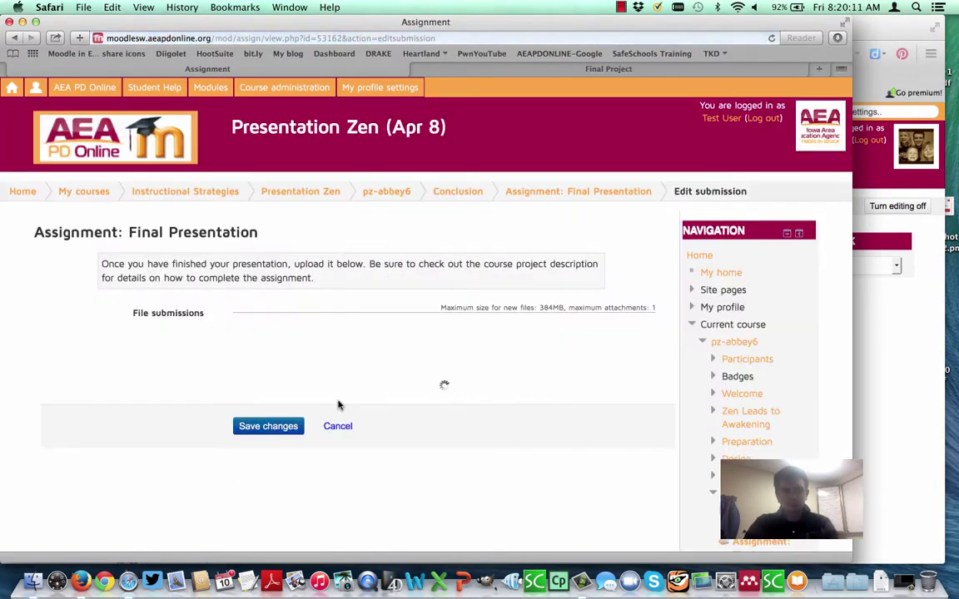
left_click(248, 330)
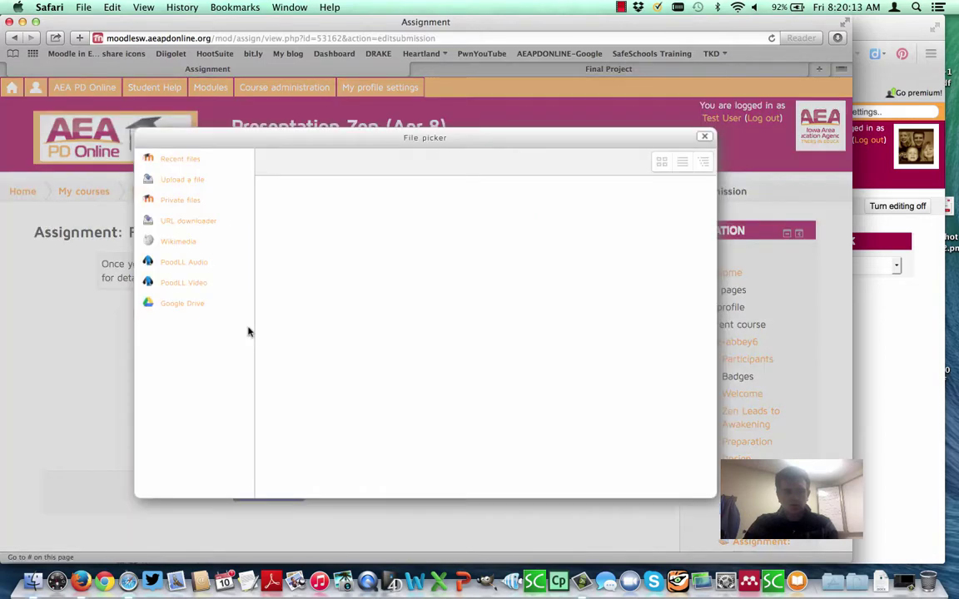
left_click(188, 163)
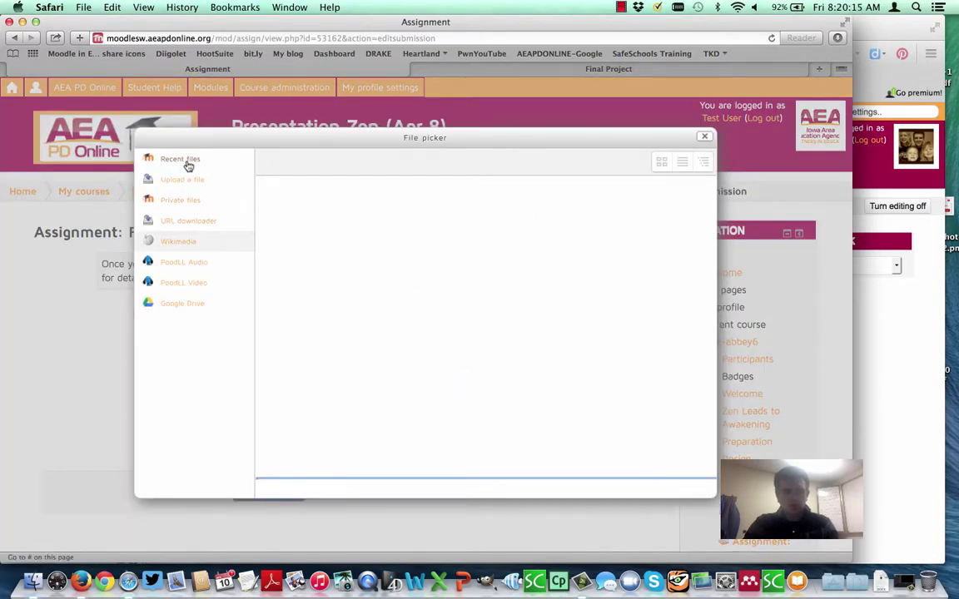
left_click(293, 242)
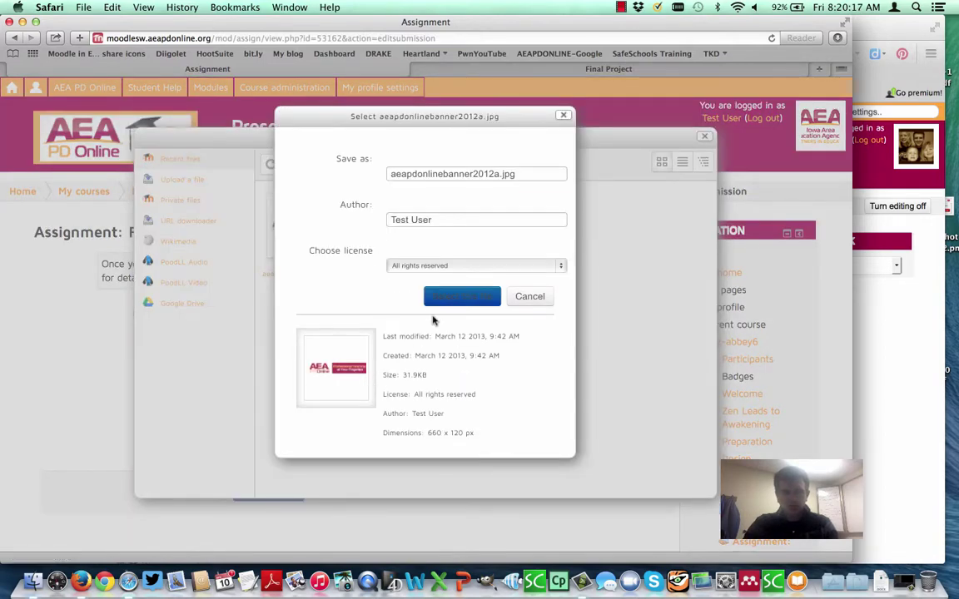
left_click(462, 296)
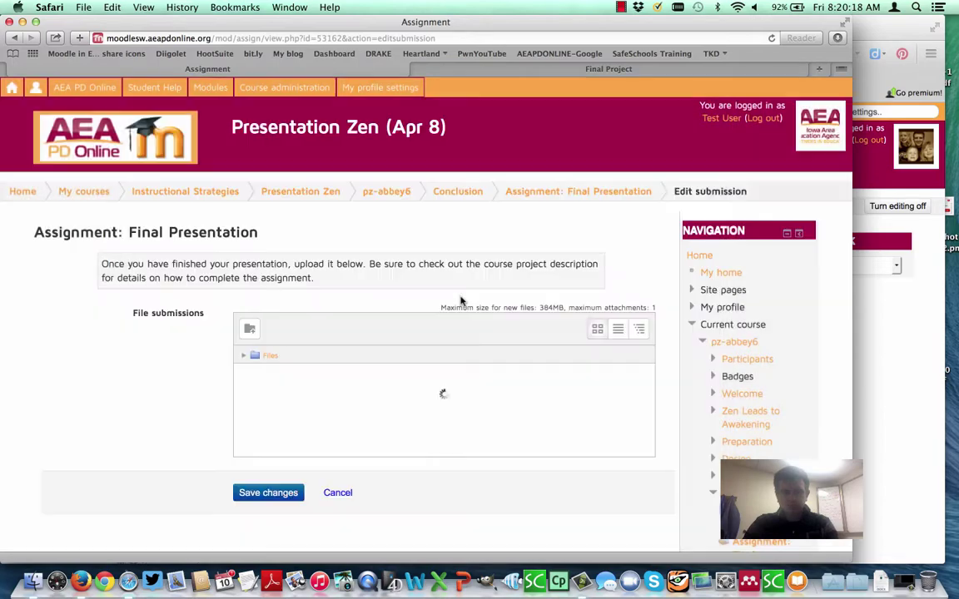
left_click(293, 505)
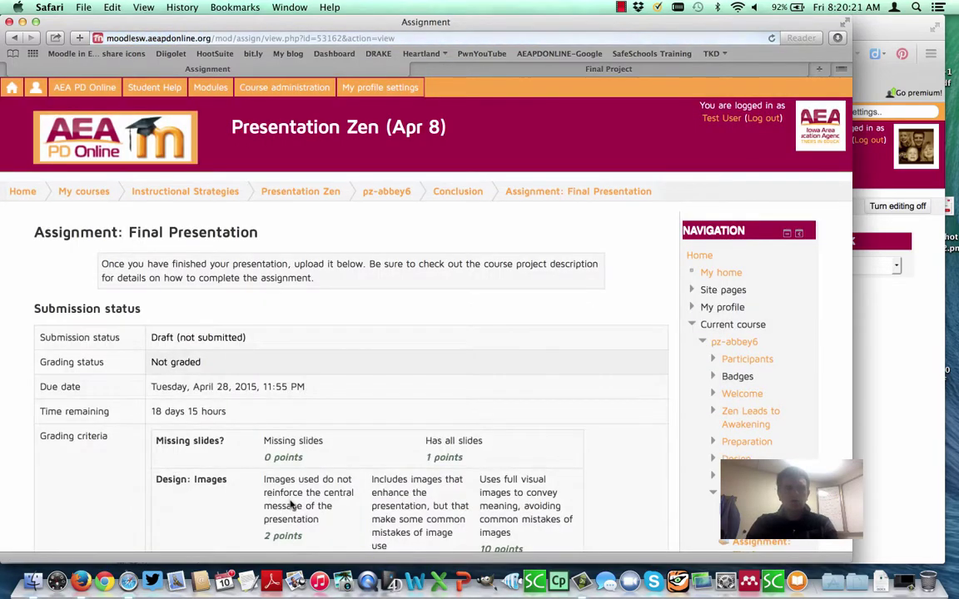
key("super+Tab")
key("super+Tab")
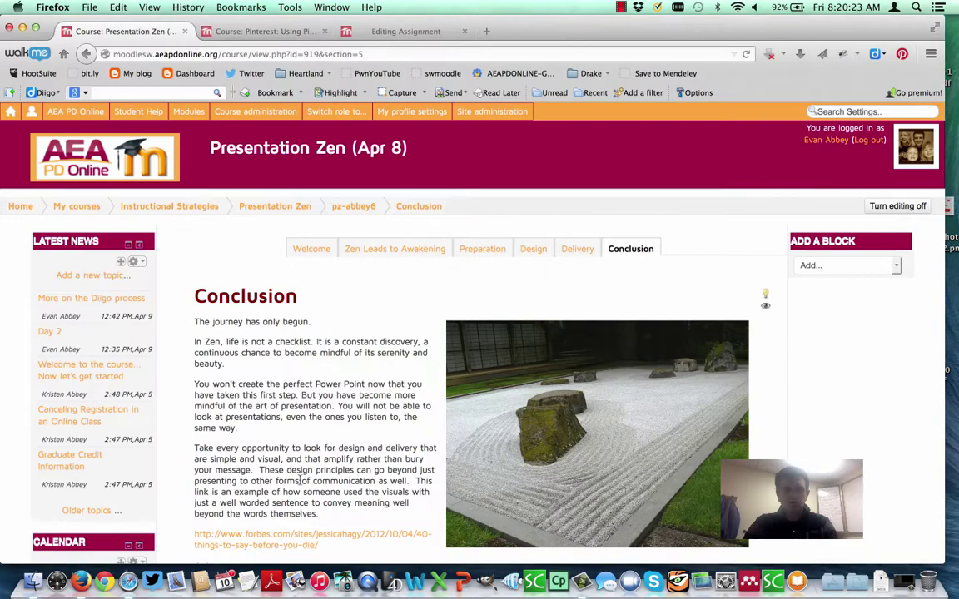
Step: As teacher, list Final Presentation's submissions and open the grade form for the test student's draft
scroll(317, 445, "down", 5)
scroll(328, 443, "down", 3)
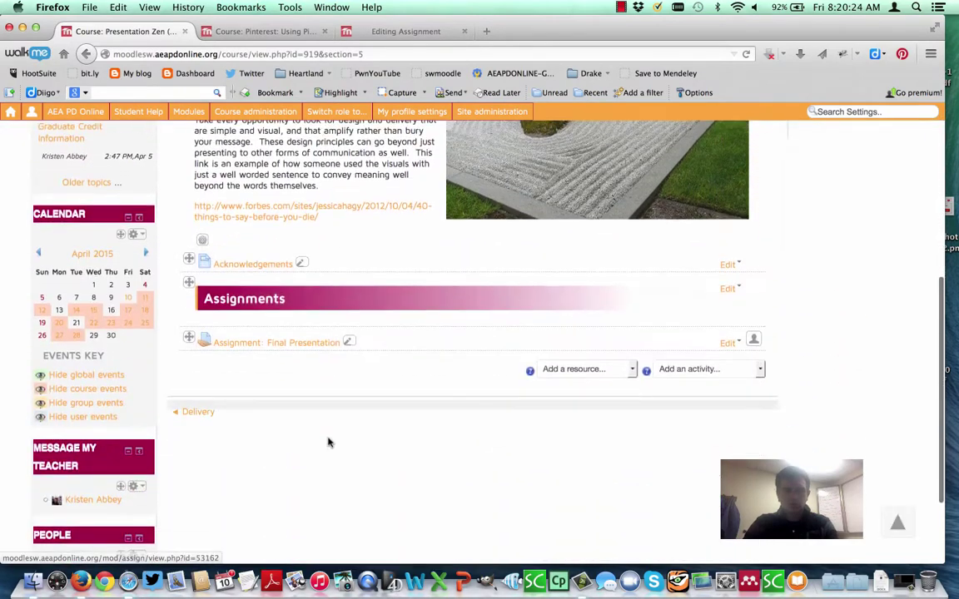
left_click(292, 347)
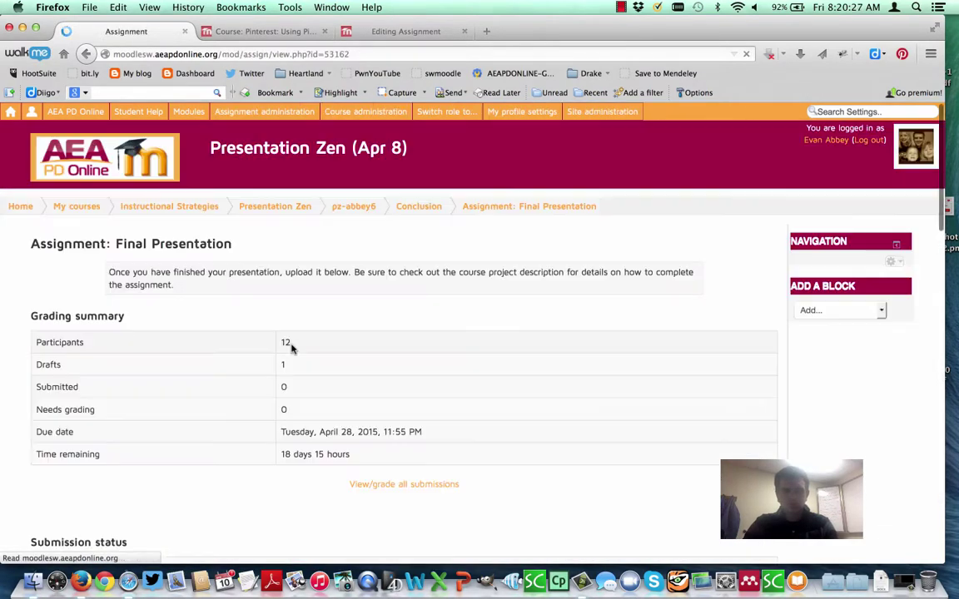
scroll(292, 349, "down", 1)
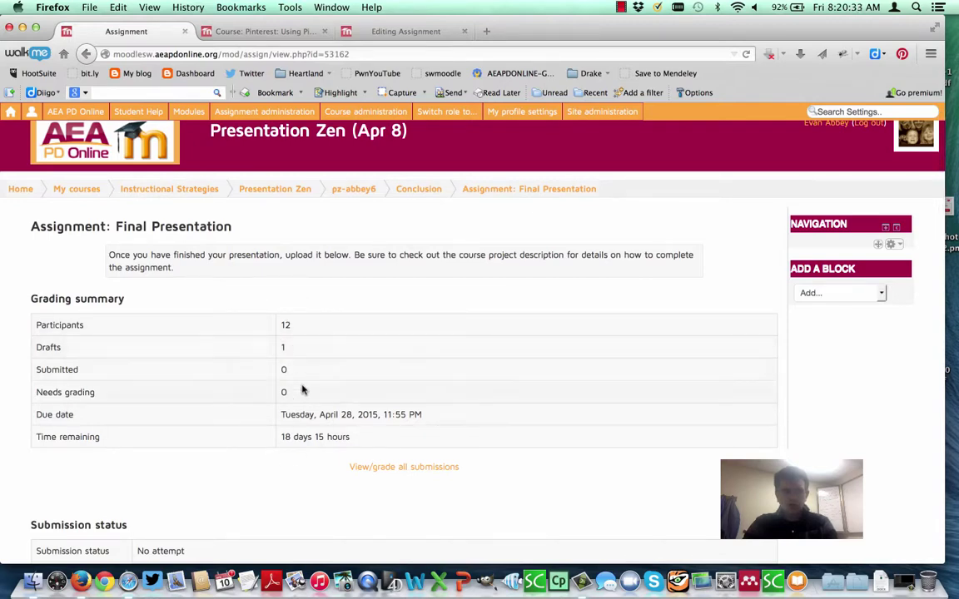
left_click(379, 470)
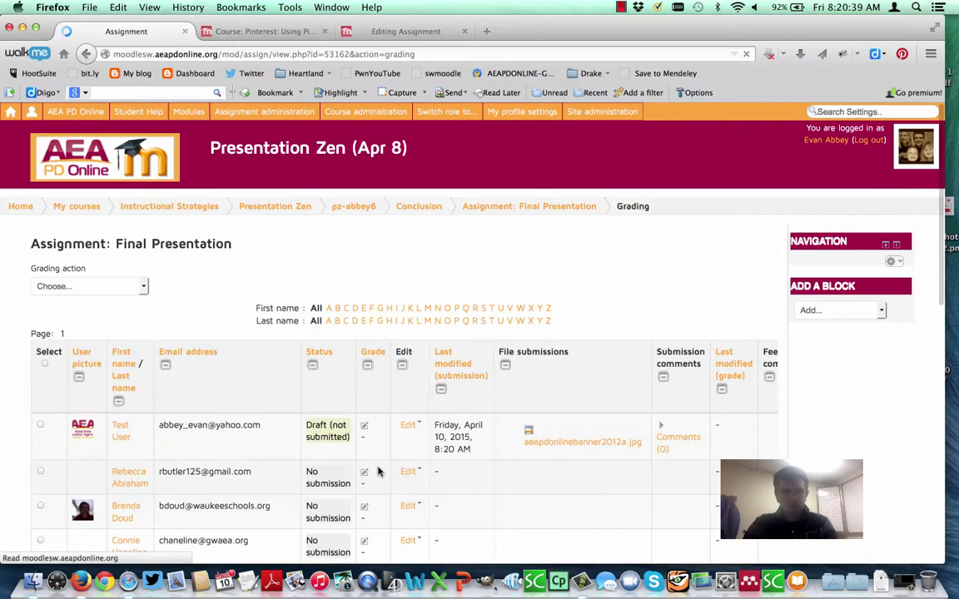
scroll(378, 472, "down", 3)
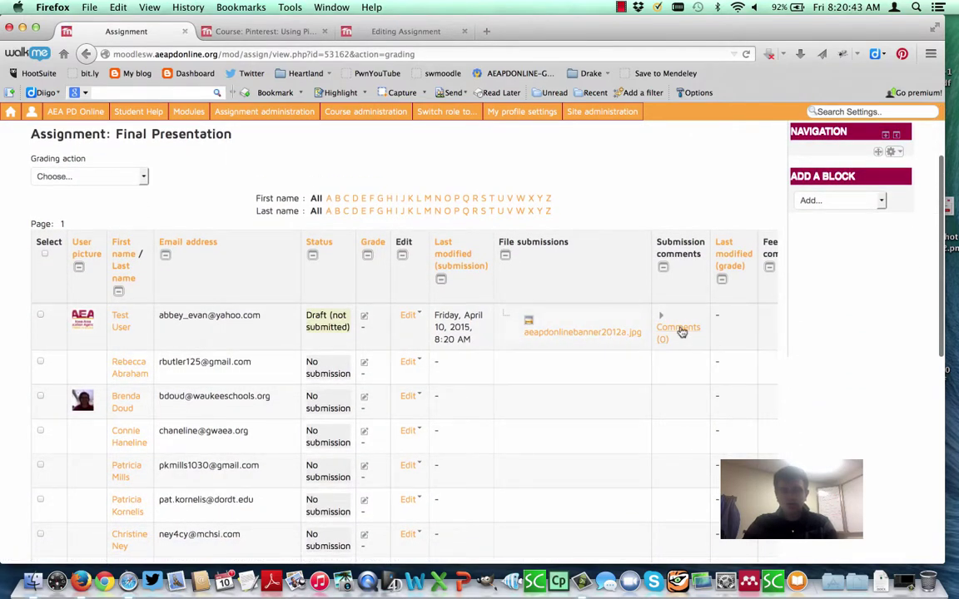
left_click(408, 316)
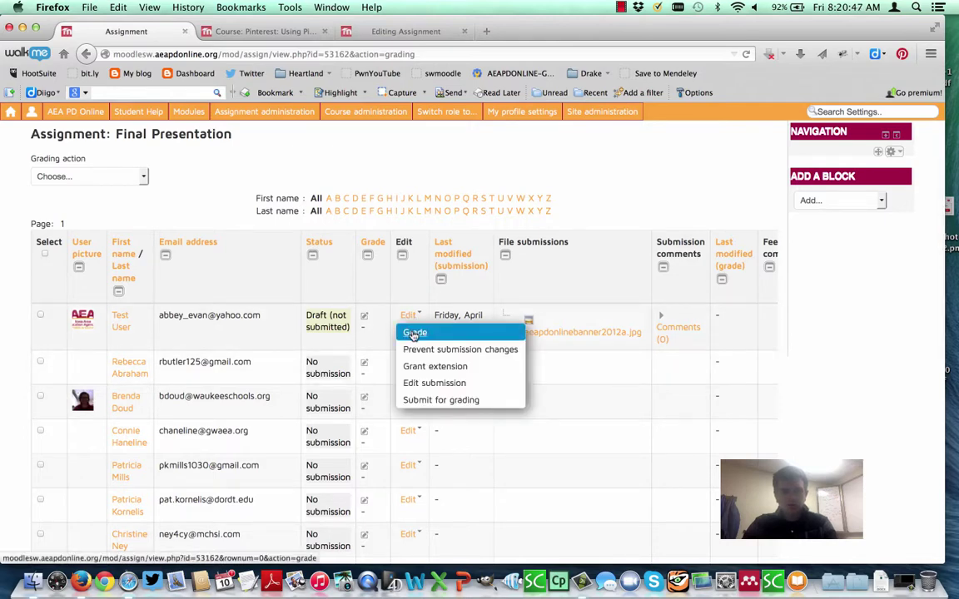
left_click(413, 334)
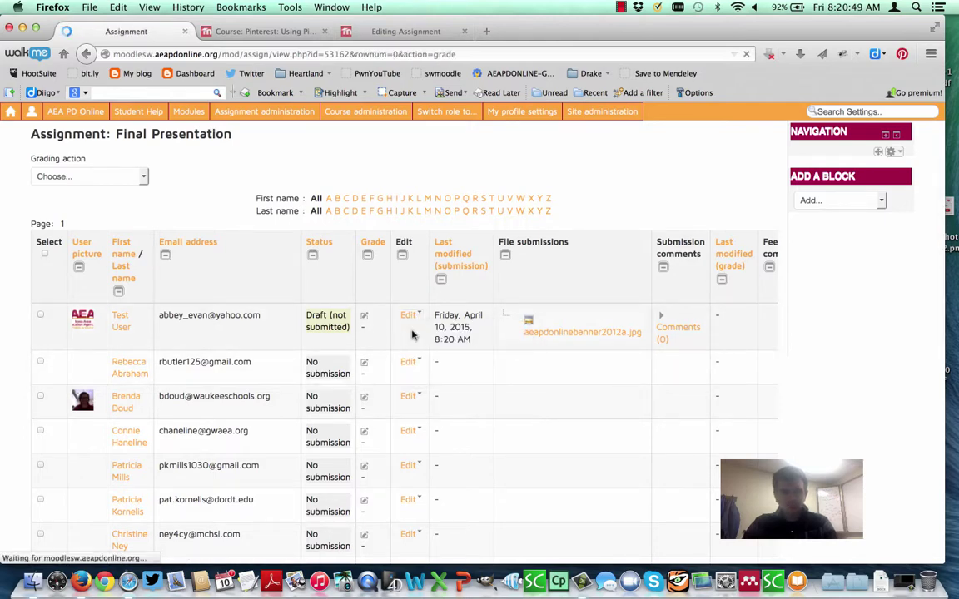
Step: Award top levels for Design: Images, Design: Simplicity and Prep: Storytelling, and 6 points for Design: Text
scroll(391, 477, "down", 2)
scroll(391, 477, "down", 5)
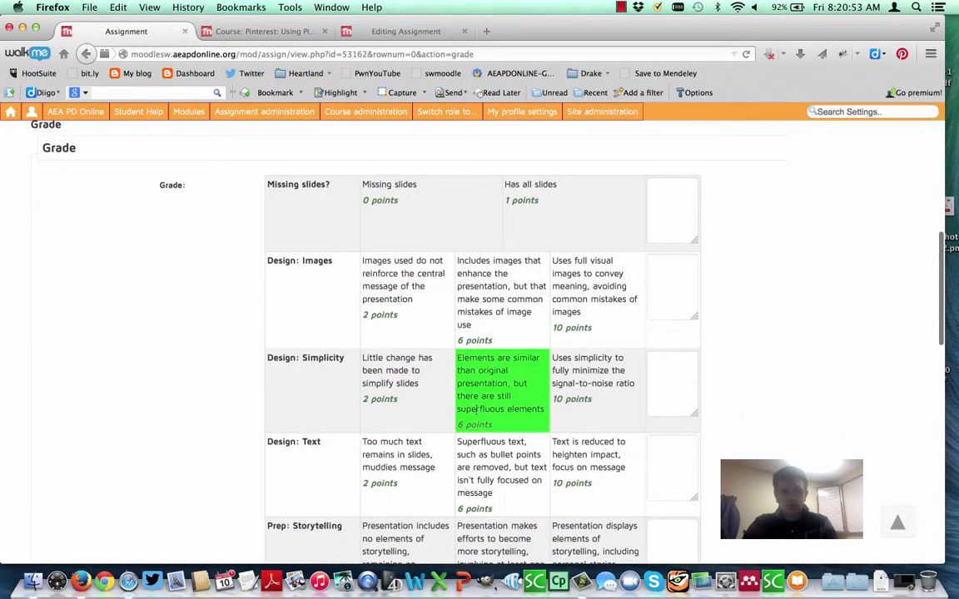
left_click(598, 283)
left_click(583, 379)
left_click(508, 467)
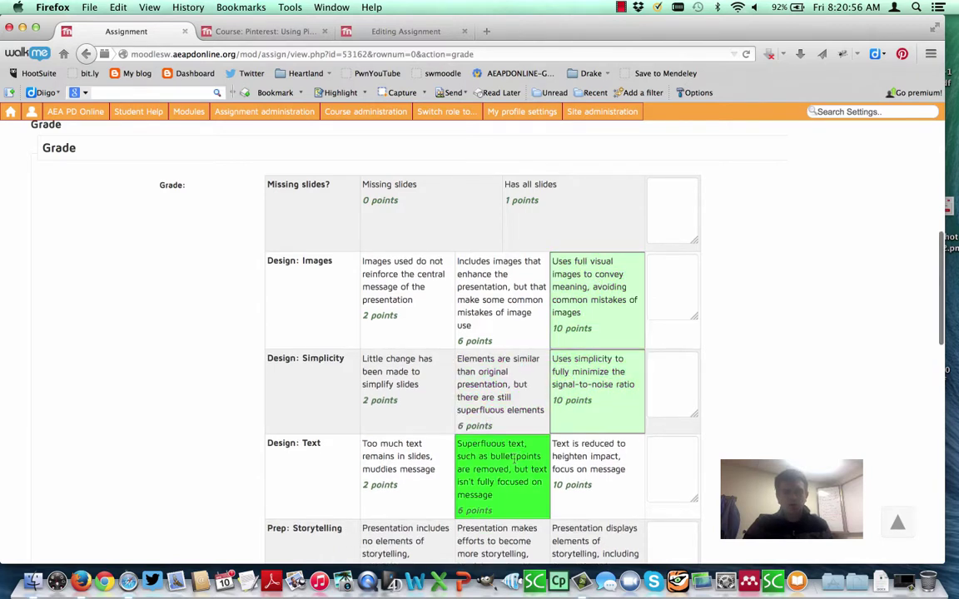
left_click(582, 528)
scroll(583, 516, "down", 2)
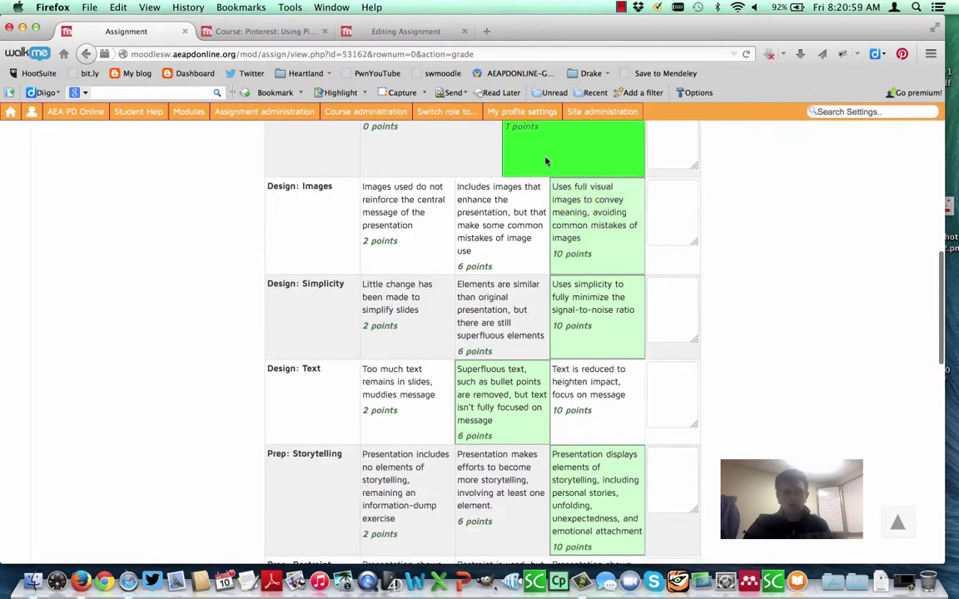
scroll(500, 391, "down", 1)
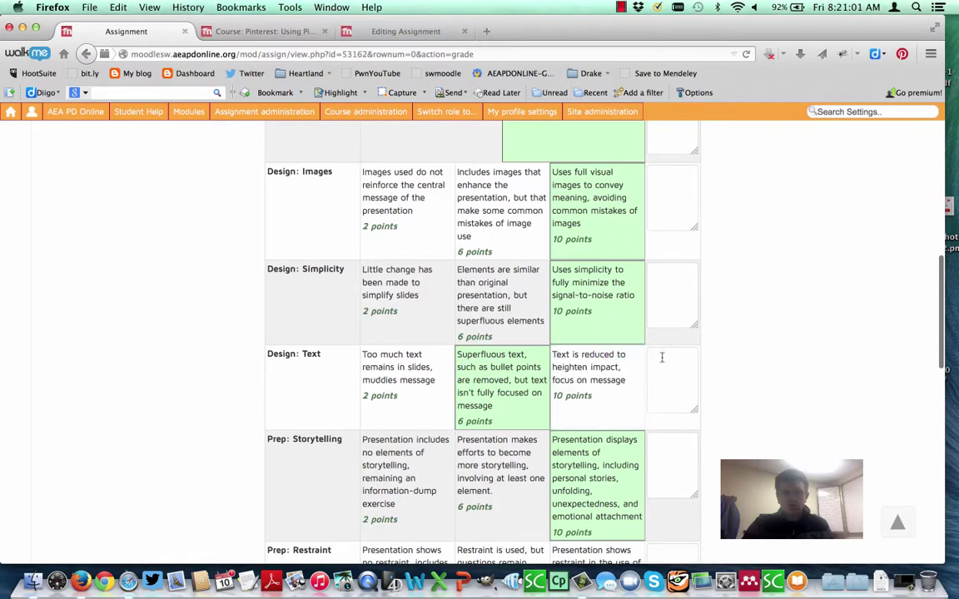
Step: Comment 'Needs to be fixed!' on Design: Text, score Prep: Restraint at 6 points, and save
left_click(662, 358)
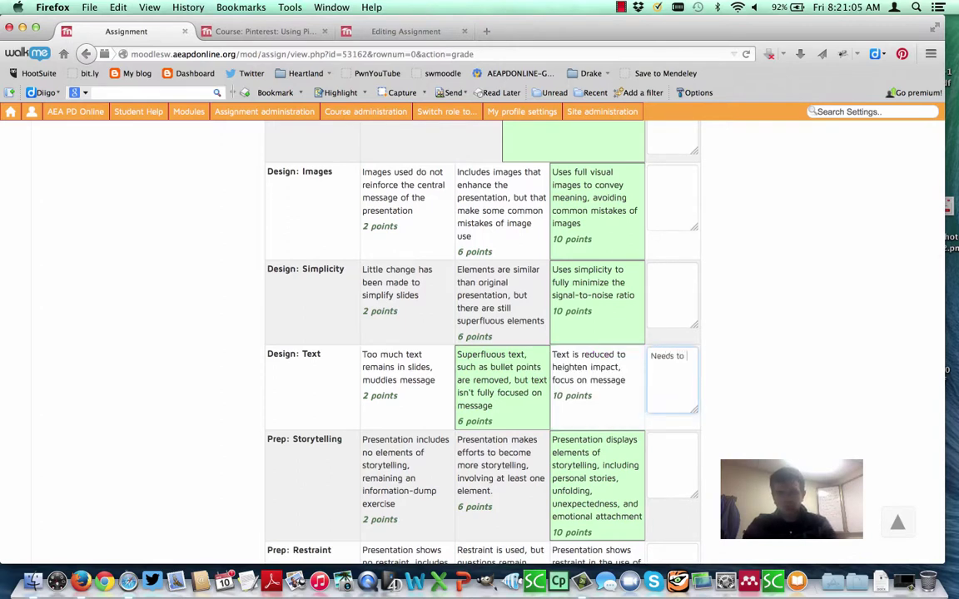
type("Needs to be fixed!")
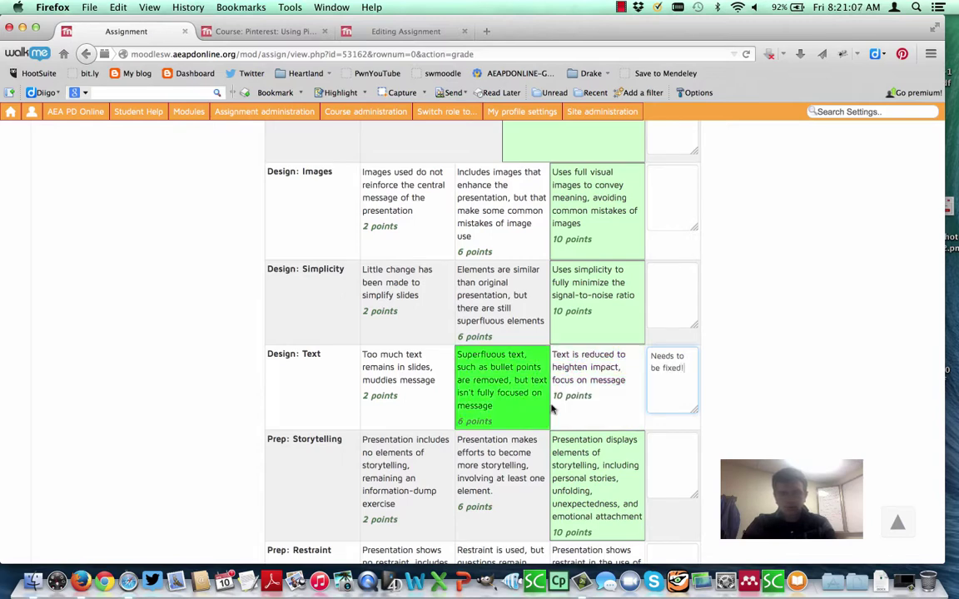
scroll(482, 383, "down", 4)
left_click(482, 383)
scroll(575, 498, "down", 8)
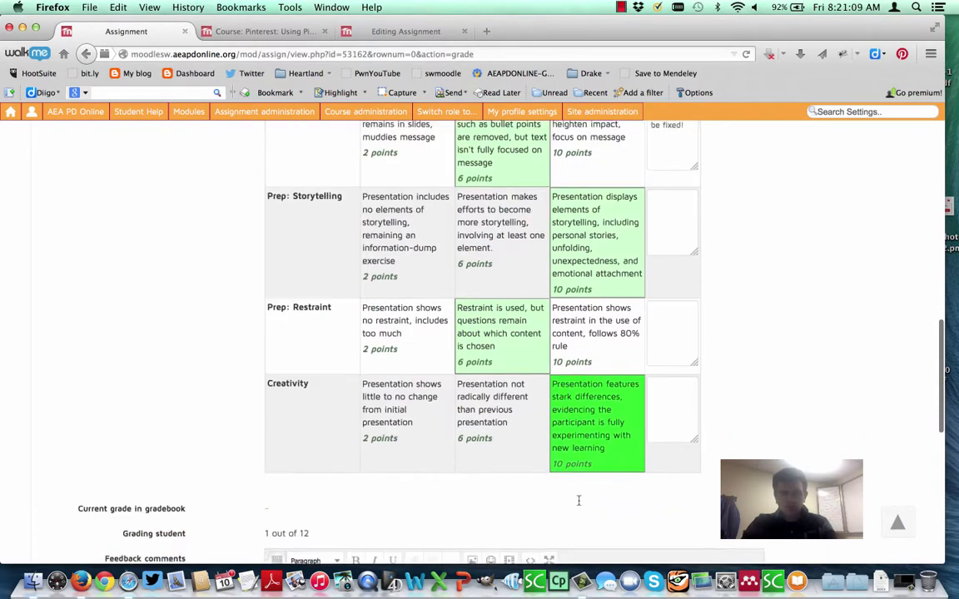
scroll(580, 505, "down", 1)
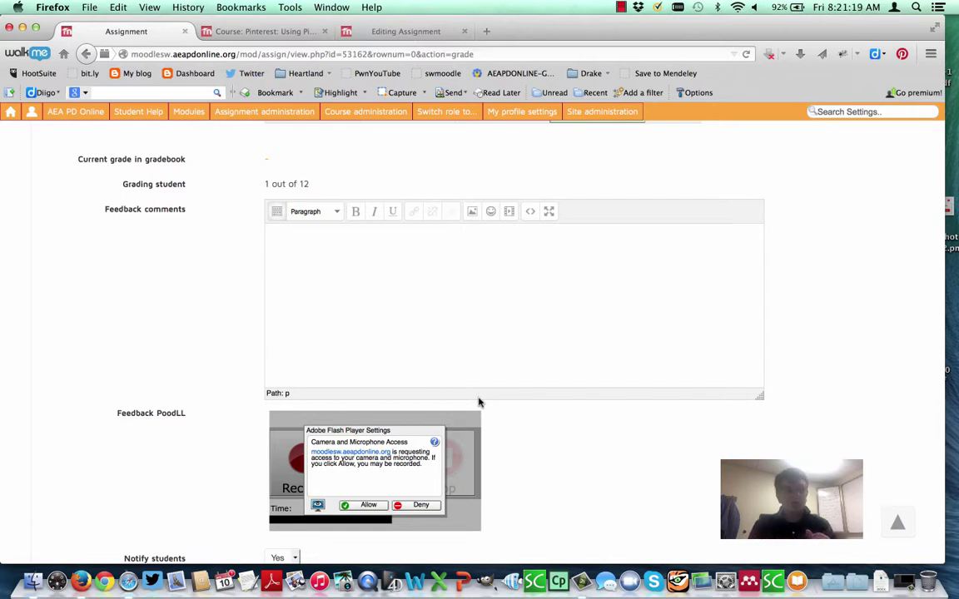
scroll(479, 403, "down", 1)
scroll(478, 402, "down", 5)
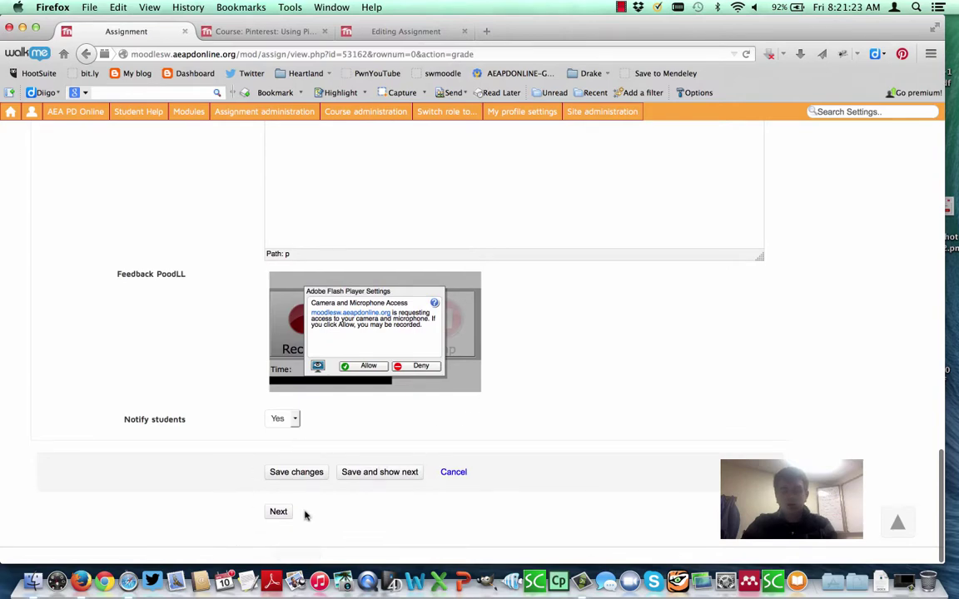
left_click(309, 474)
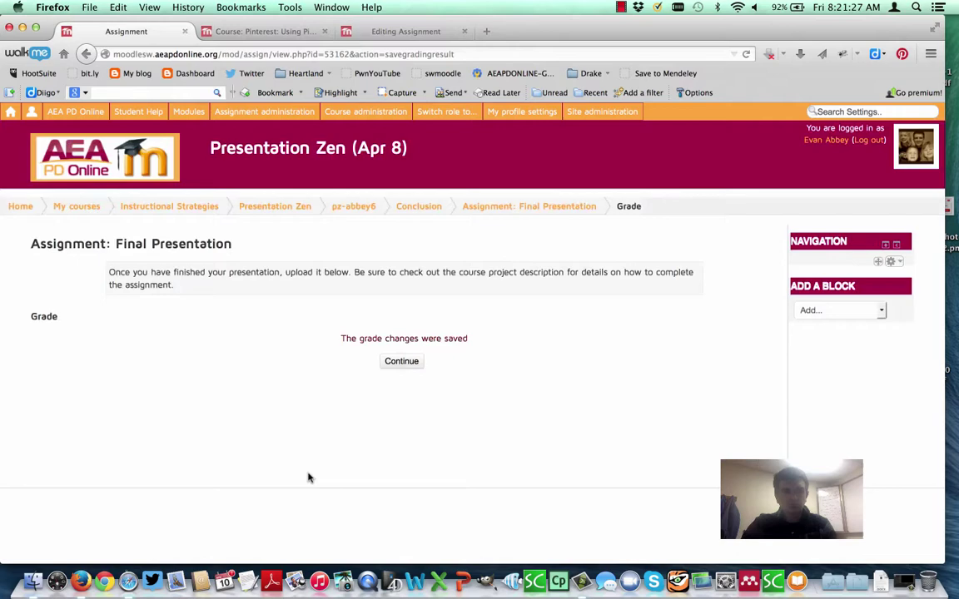
Step: In the student's browser, reload Final Presentation and read the rubric feedback and 50.20 / 60.00 grade
key("super+Tab")
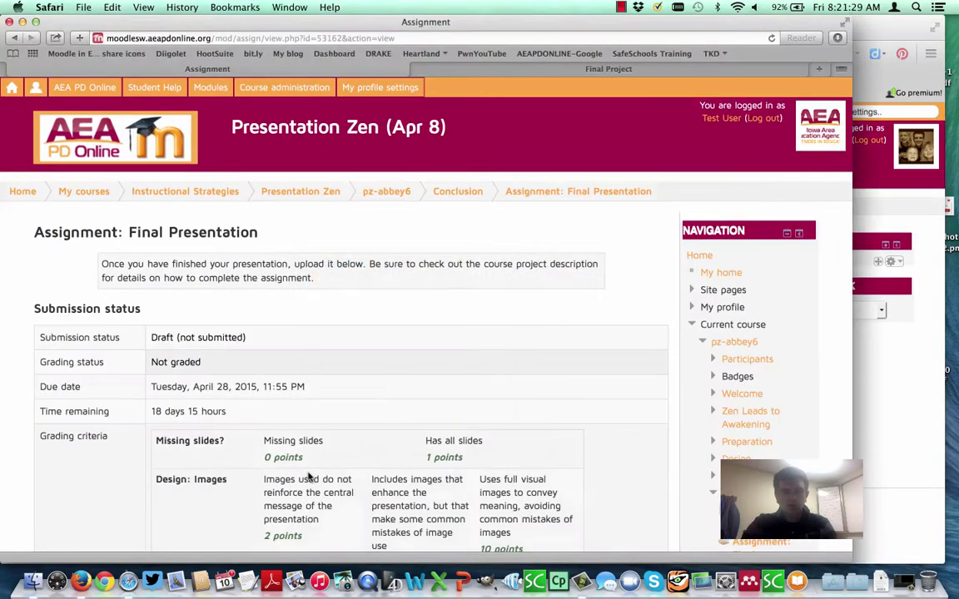
key("super+r")
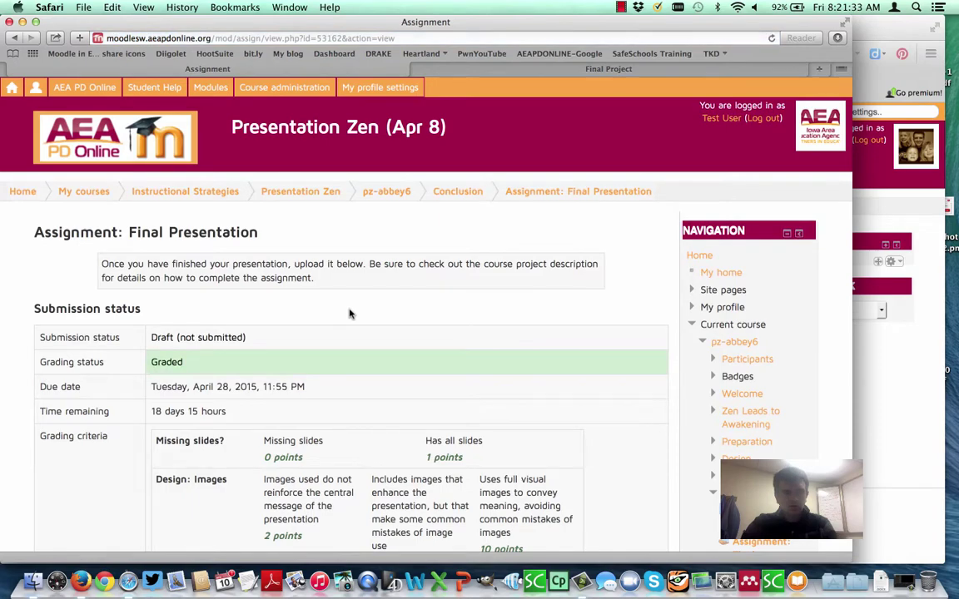
scroll(349, 314, "down", 5)
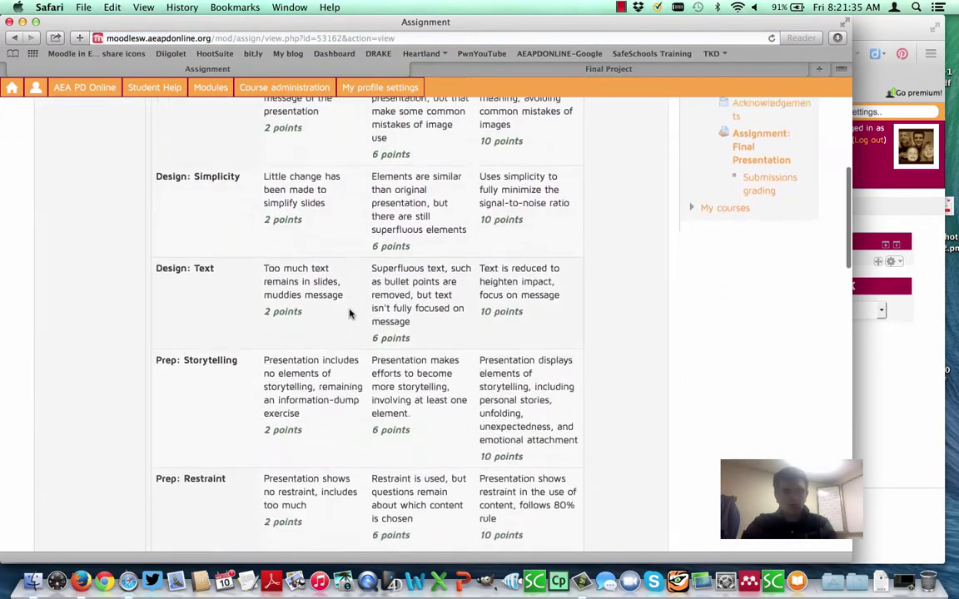
scroll(350, 313, "down", 1)
scroll(350, 313, "up", 5)
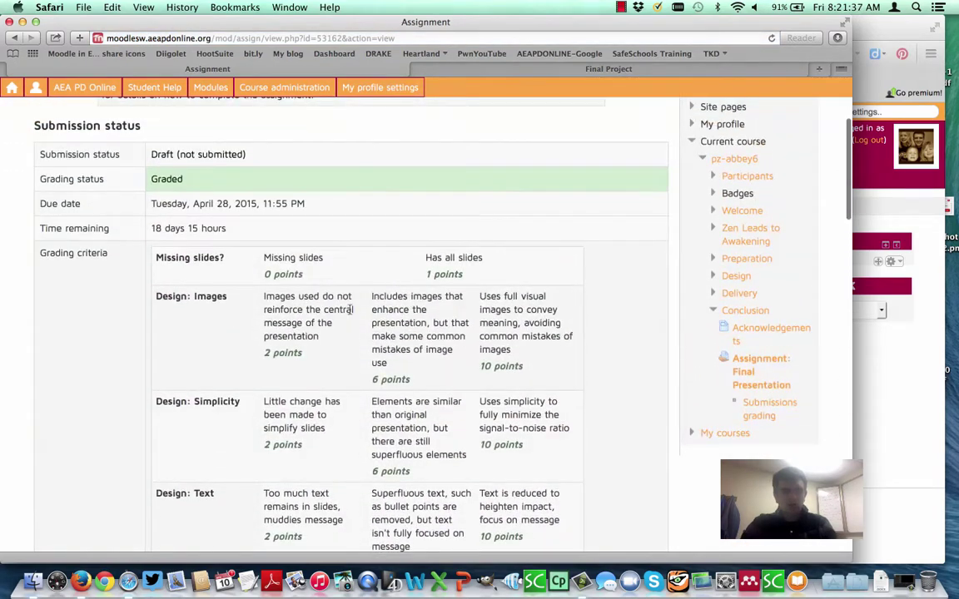
scroll(350, 312, "down", 10)
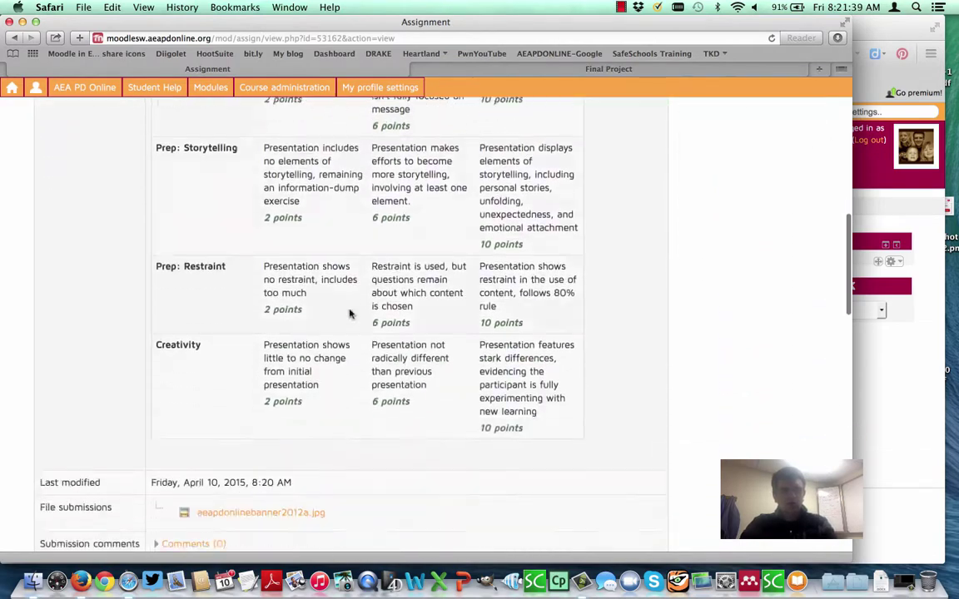
scroll(350, 313, "down", 12)
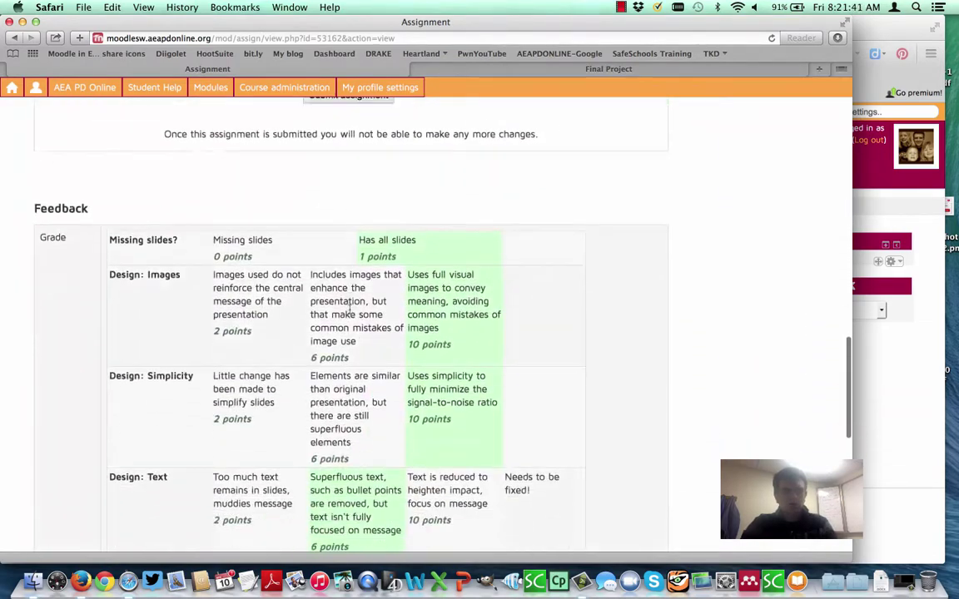
scroll(349, 312, "down", 1)
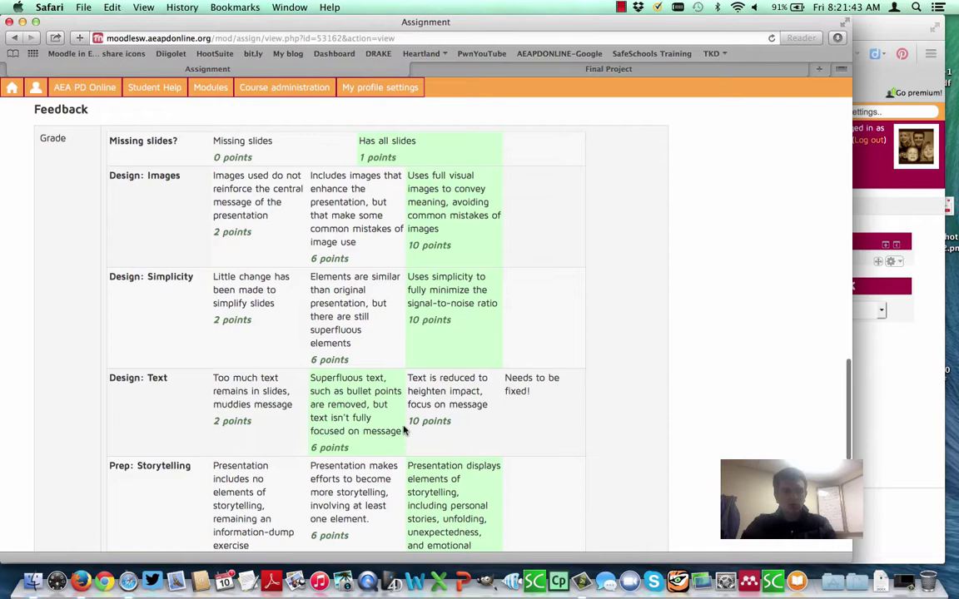
scroll(404, 430, "down", 8)
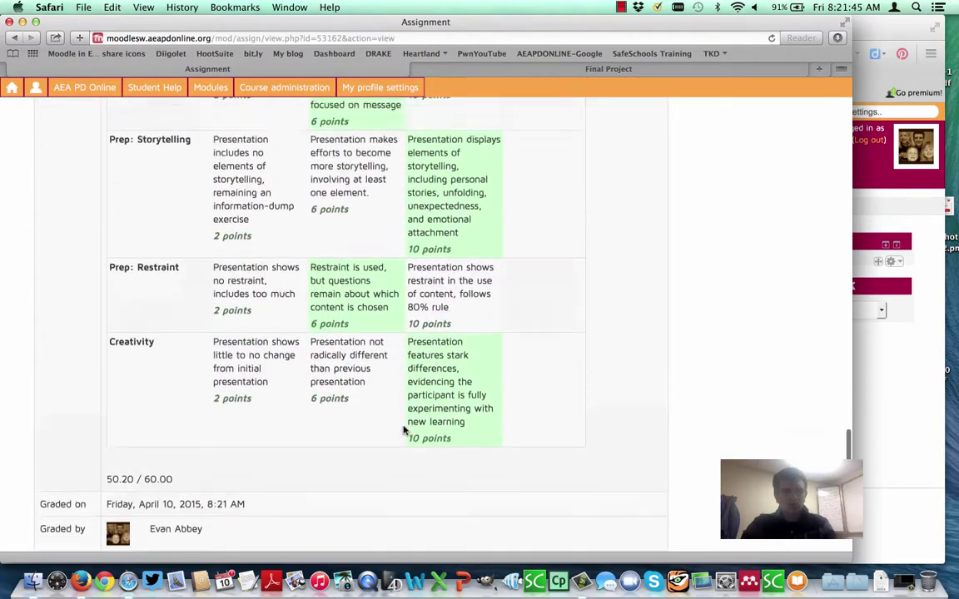
scroll(404, 431, "up", 5)
scroll(404, 431, "down", 5)
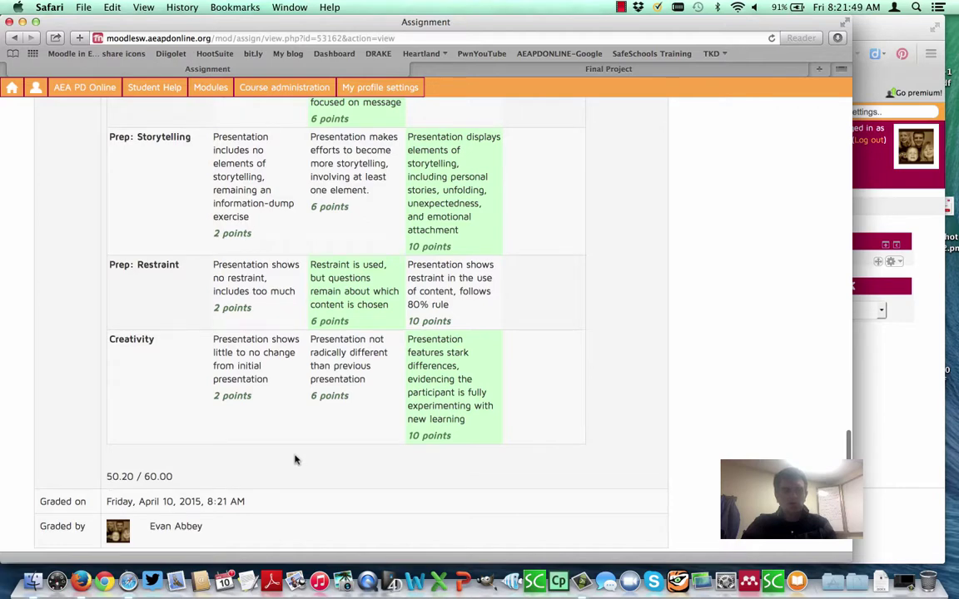
scroll(295, 458, "up", 8)
scroll(295, 459, "up", 5)
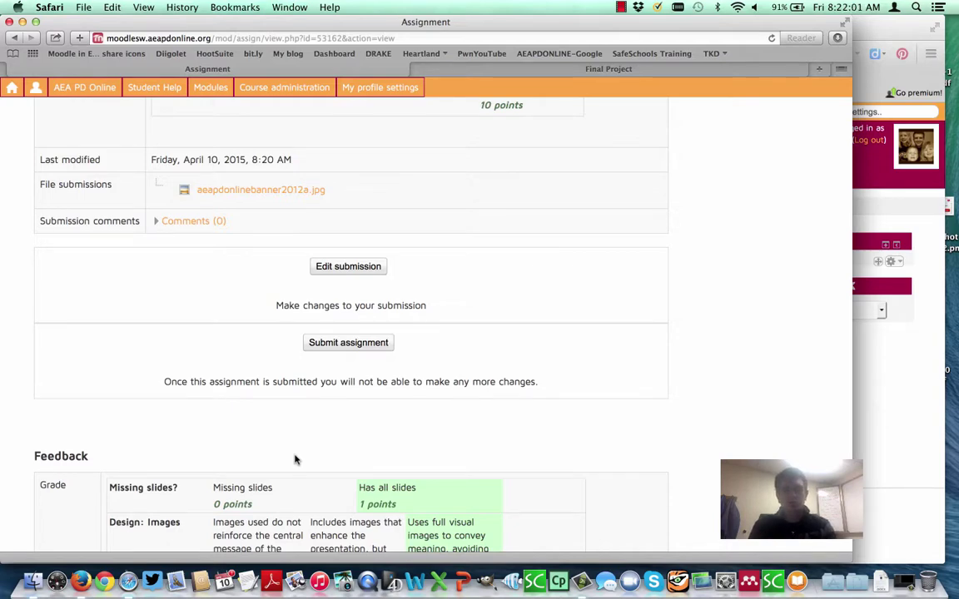
scroll(294, 459, "down", 8)
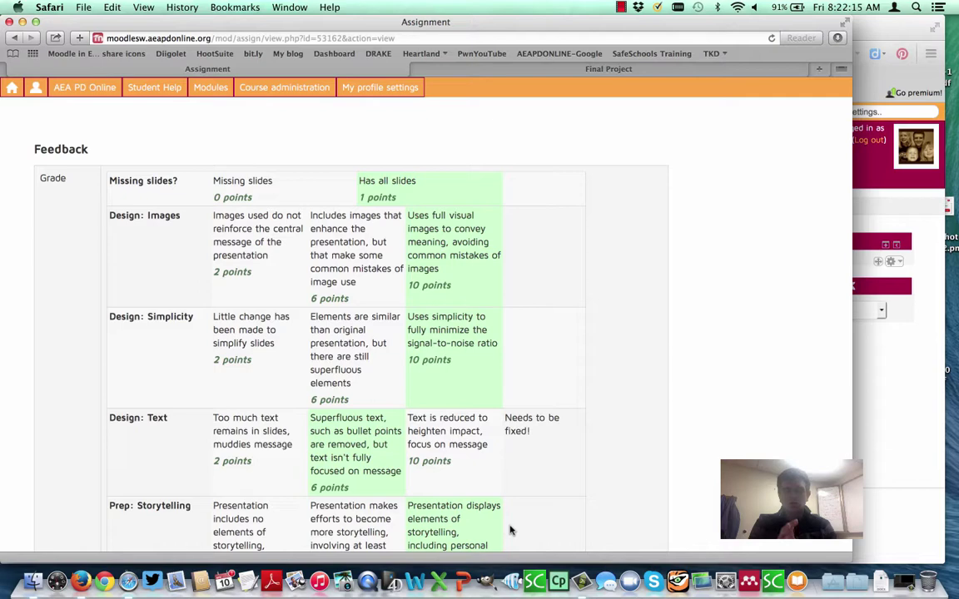
Step: Look over the Sample Rubric Assignment settings in the teacher's browser, then go to the Pinterest course page
key("super+Tab")
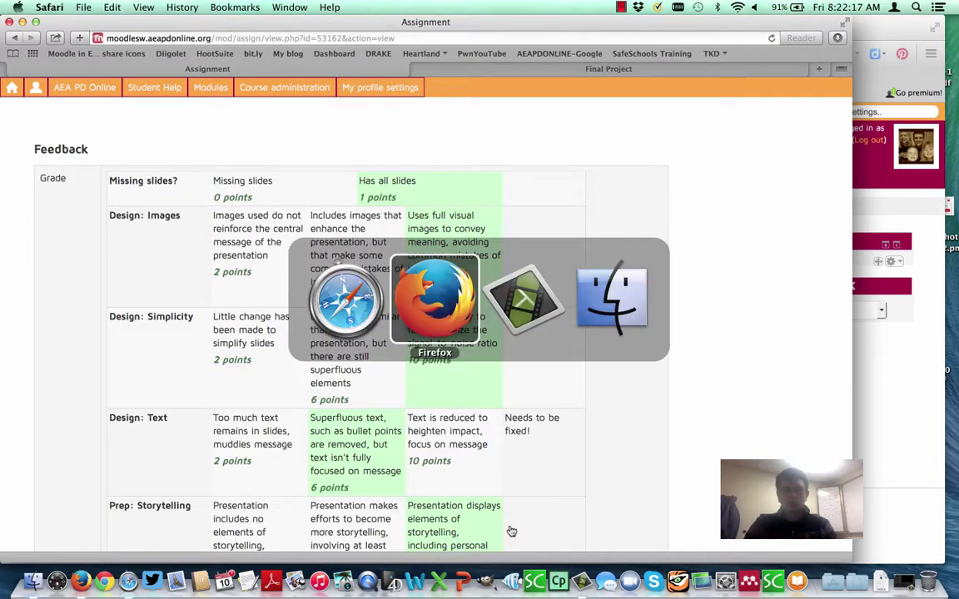
left_click(398, 33)
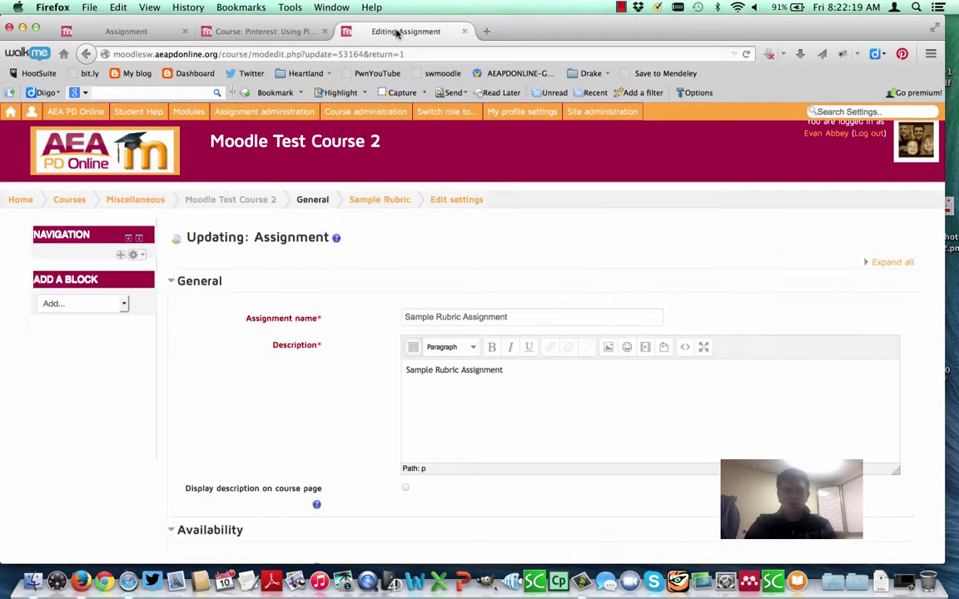
scroll(326, 424, "down", 2)
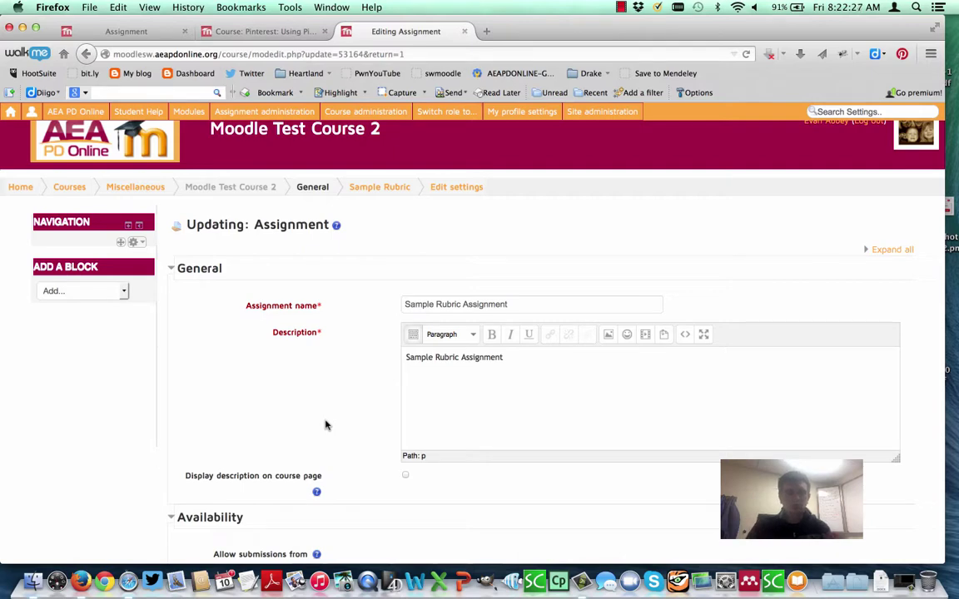
scroll(325, 425, "down", 8)
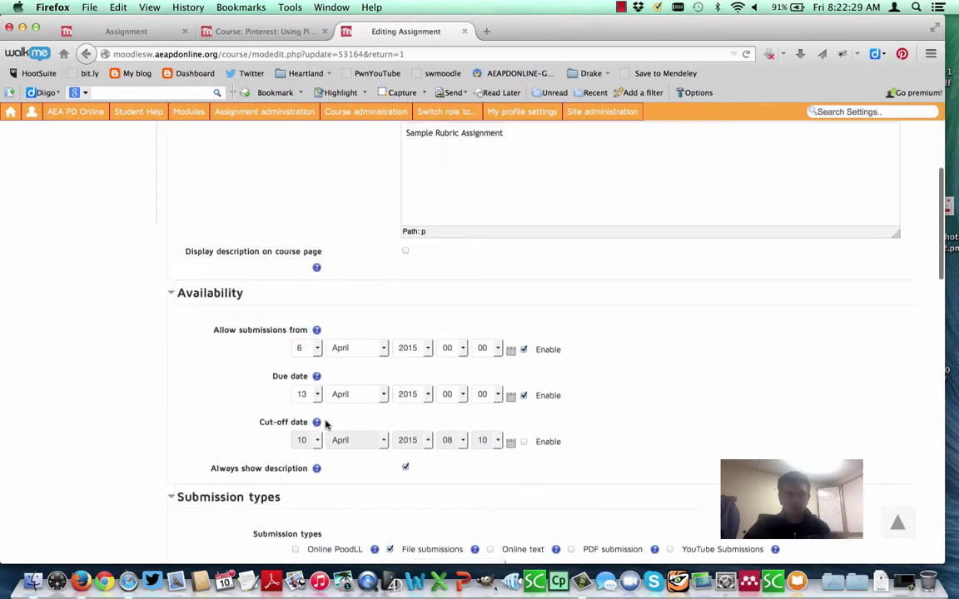
scroll(326, 425, "down", 6)
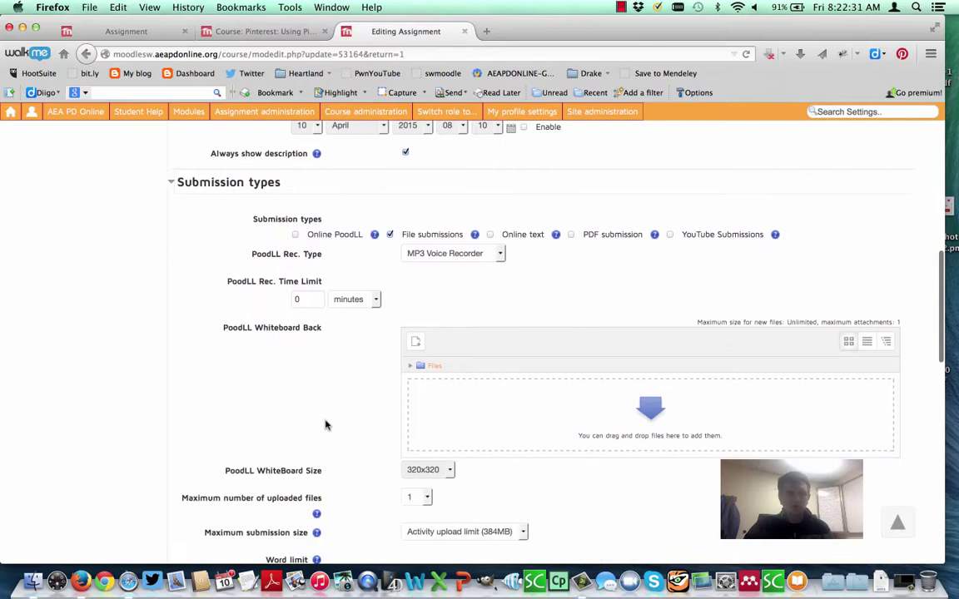
left_click(171, 184)
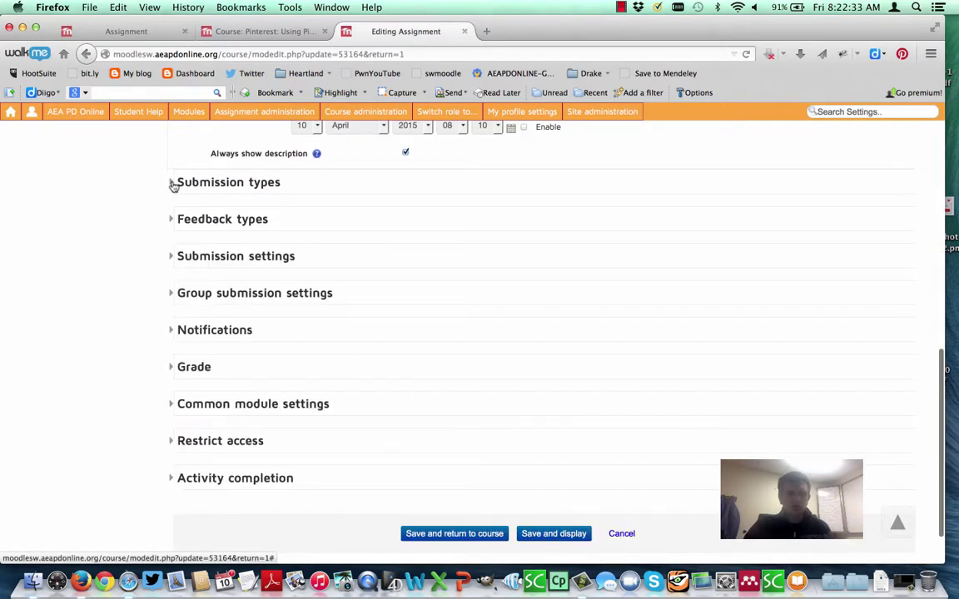
left_click(172, 185)
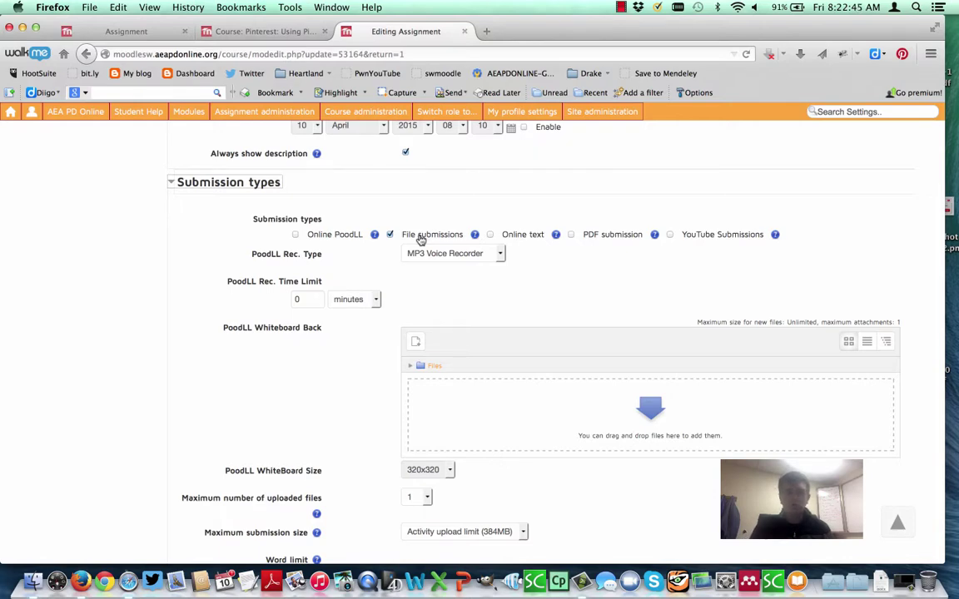
left_click(262, 31)
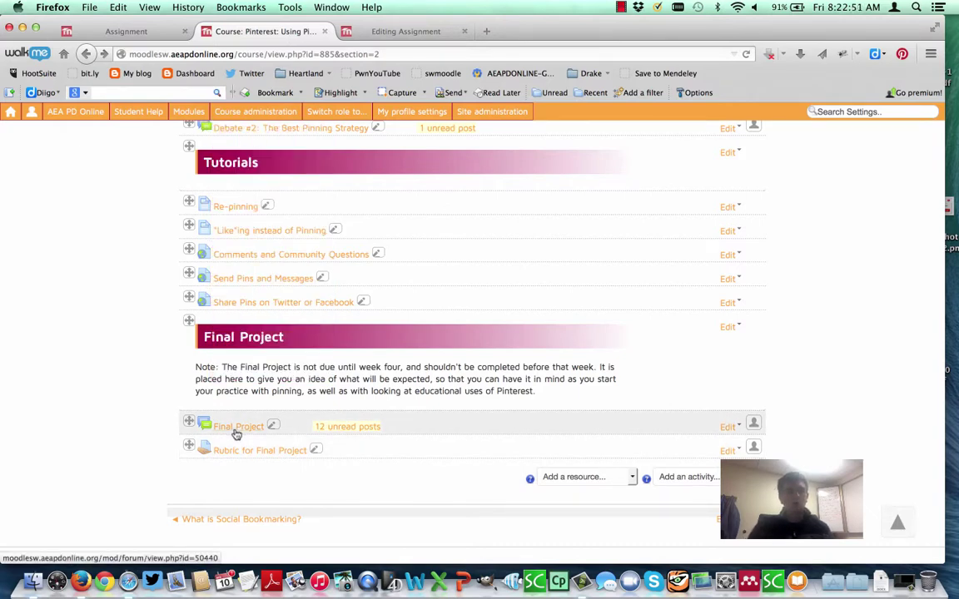
Step: Look into the Final Project forum, then go back to the Pinterest course page
left_click(236, 429)
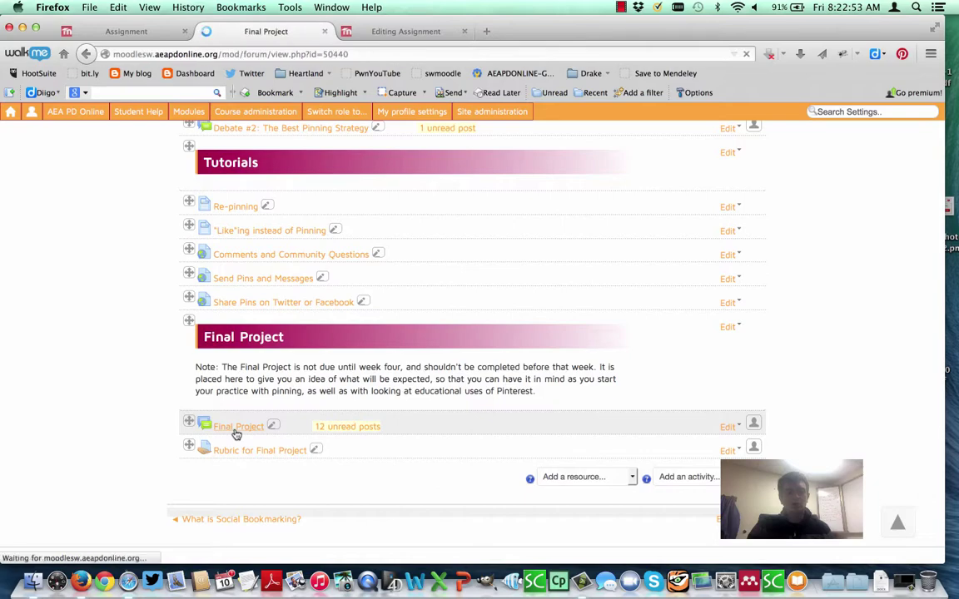
scroll(247, 414, "down", 5)
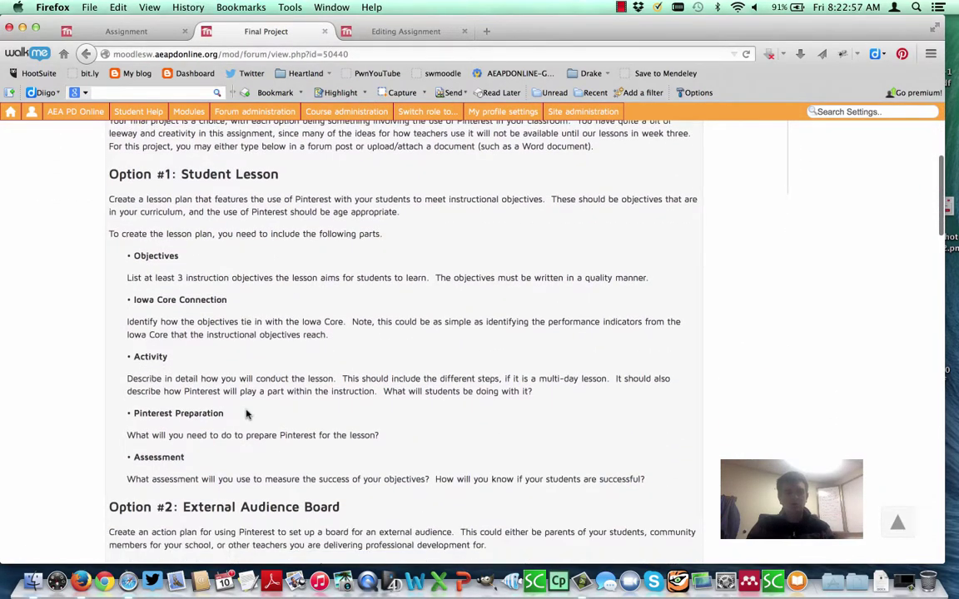
scroll(246, 414, "up", 1)
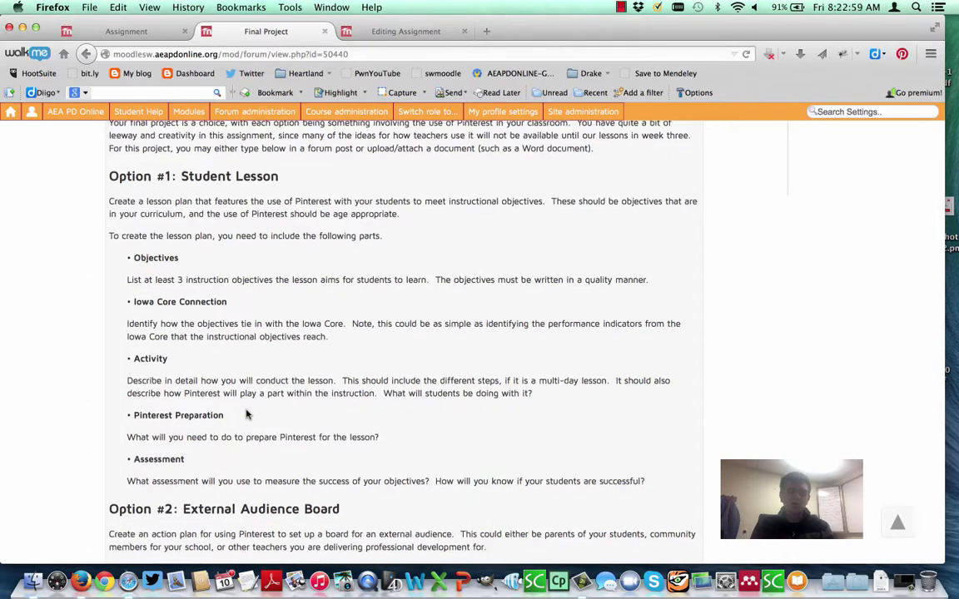
key("super+r")
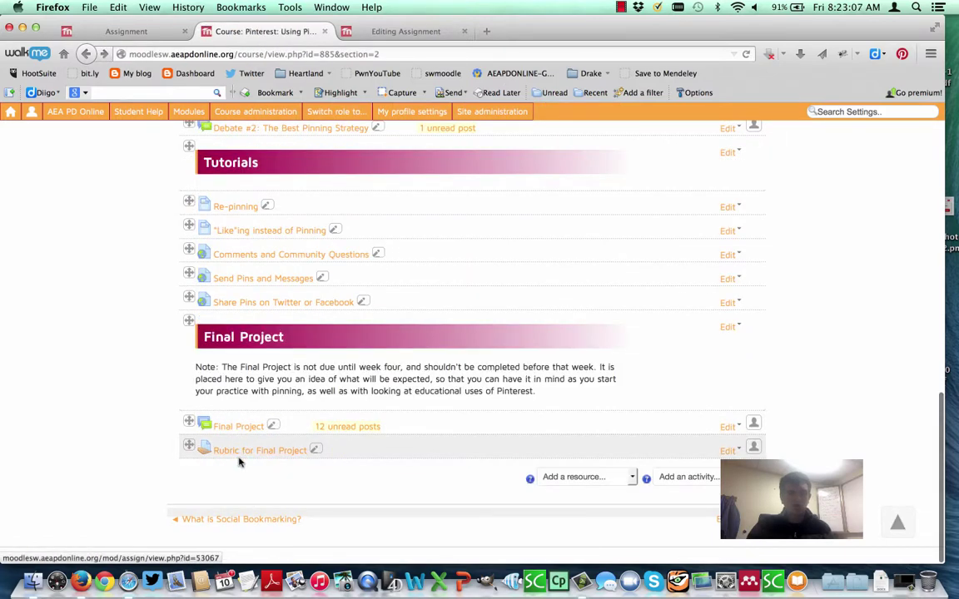
Step: Open Rubric for Final Project and scroll through its 30-point rubric down to the Rubric options
left_click(241, 456)
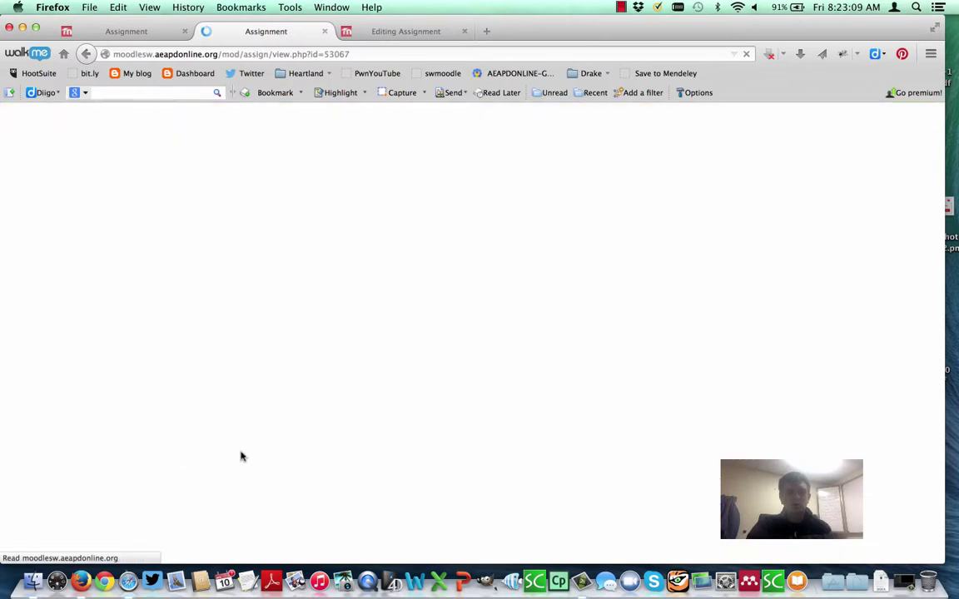
scroll(259, 370, "down", 1)
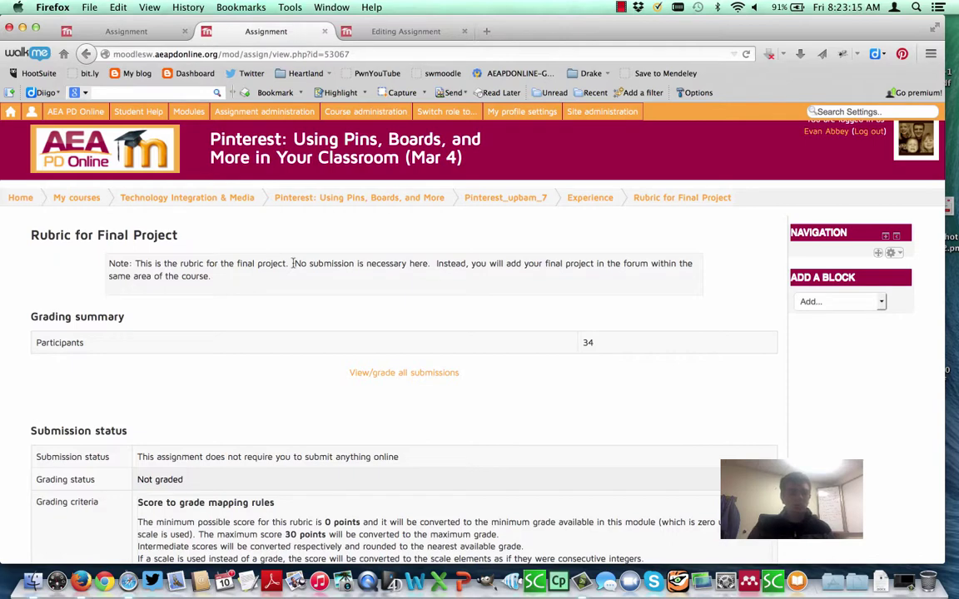
scroll(293, 263, "down", 5)
scroll(293, 263, "down", 3)
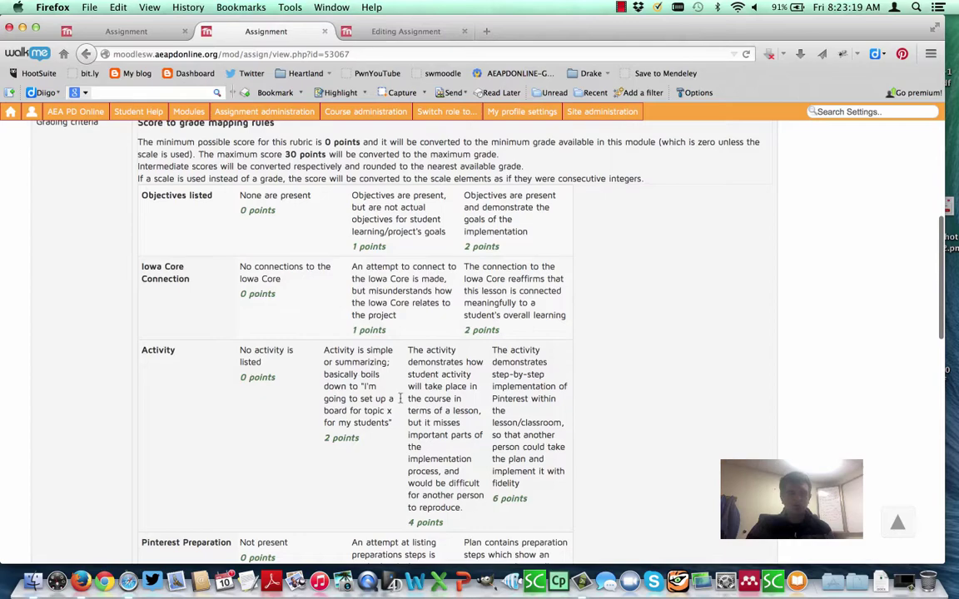
scroll(289, 396, "down", 5)
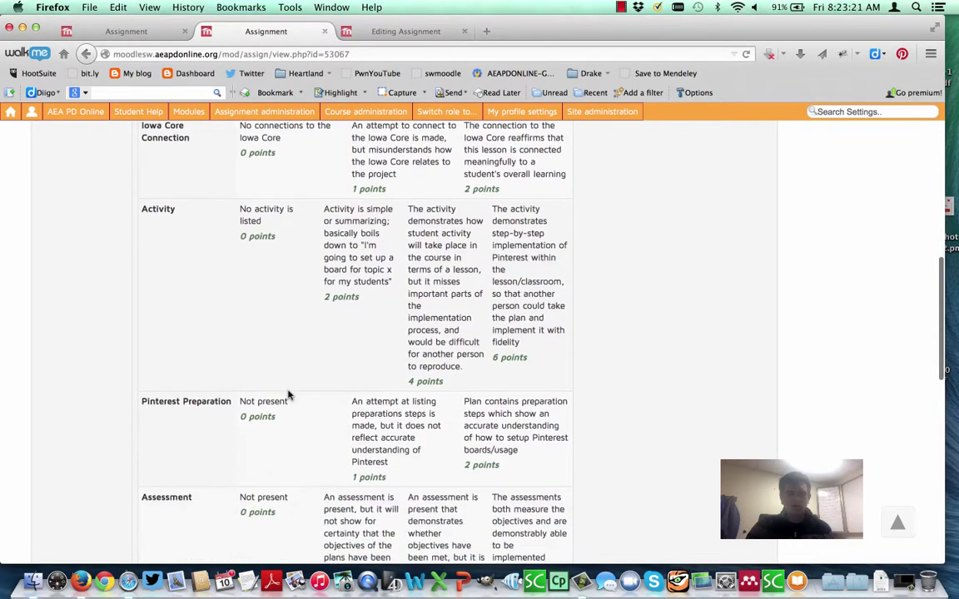
scroll(289, 395, "down", 8)
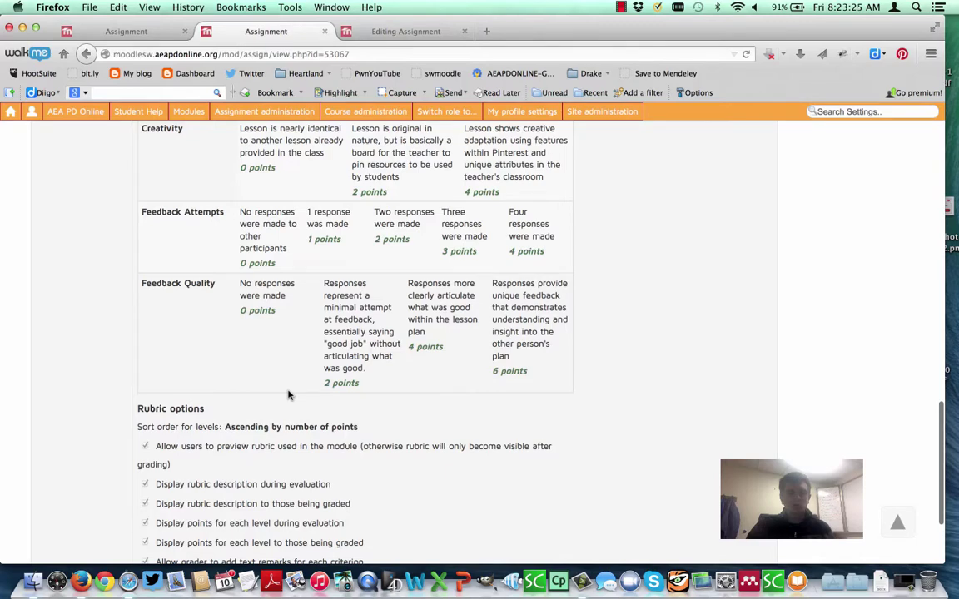
Step: On the Editing Assignment tab, expand the Feedback types and Grade sections
left_click(406, 31)
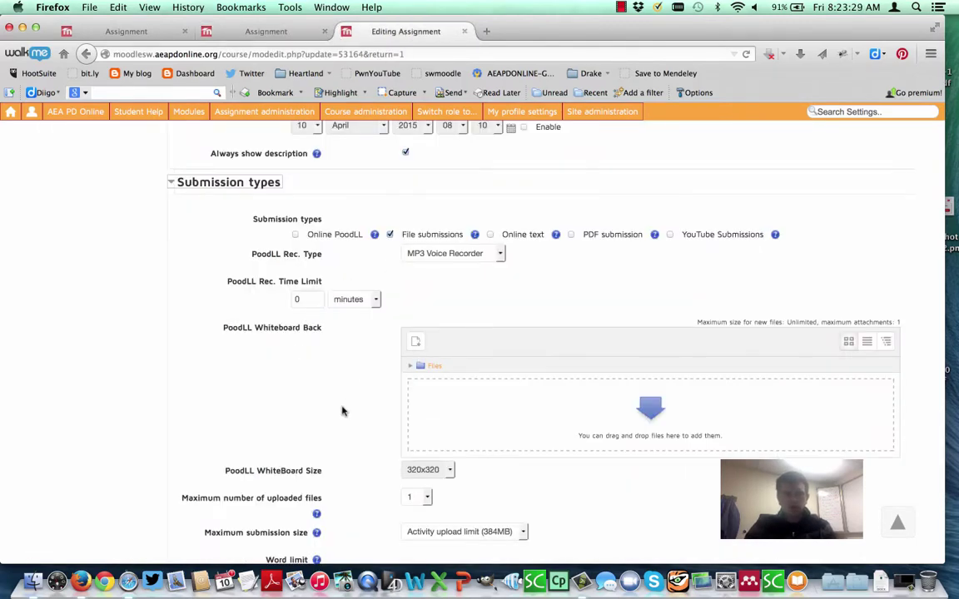
scroll(341, 410, "down", 3)
scroll(342, 411, "down", 10)
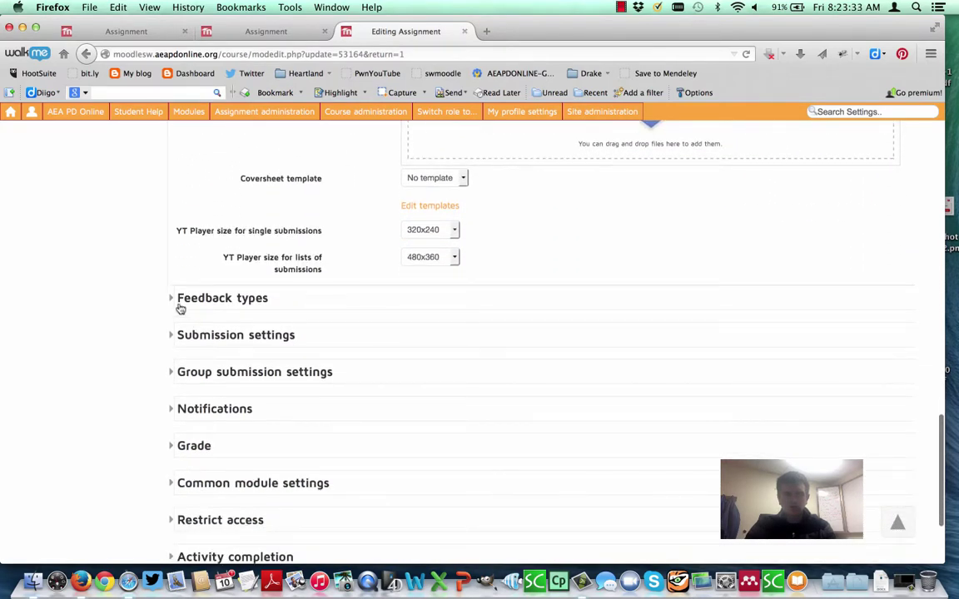
left_click(174, 301)
scroll(199, 332, "down", 3)
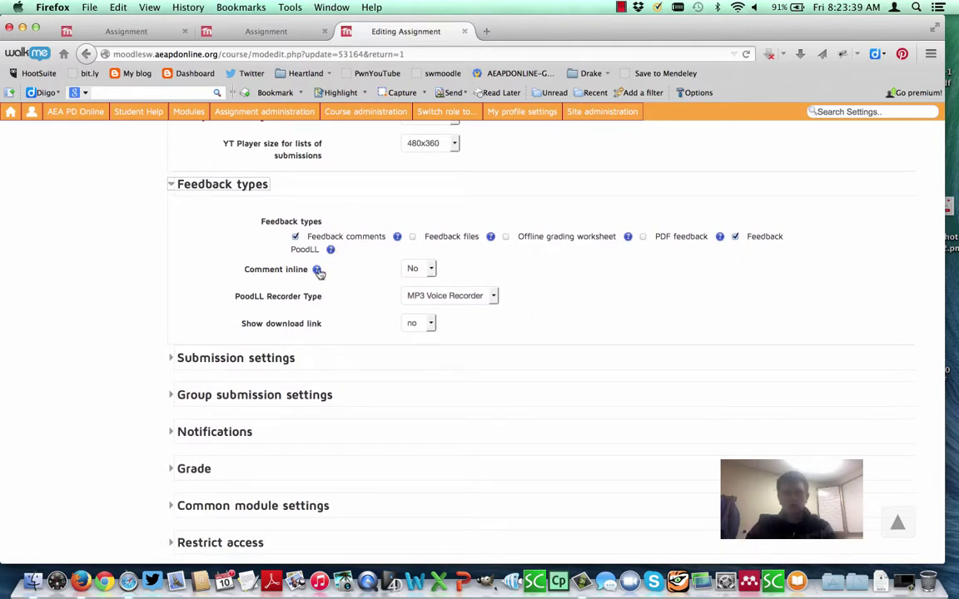
scroll(312, 433, "down", 3)
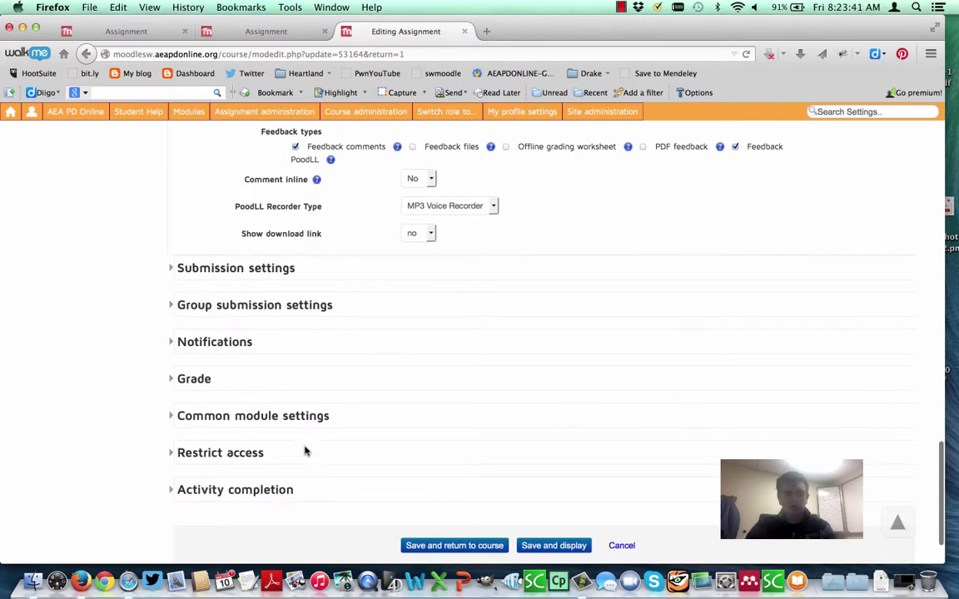
left_click(173, 381)
scroll(338, 411, "down", 5)
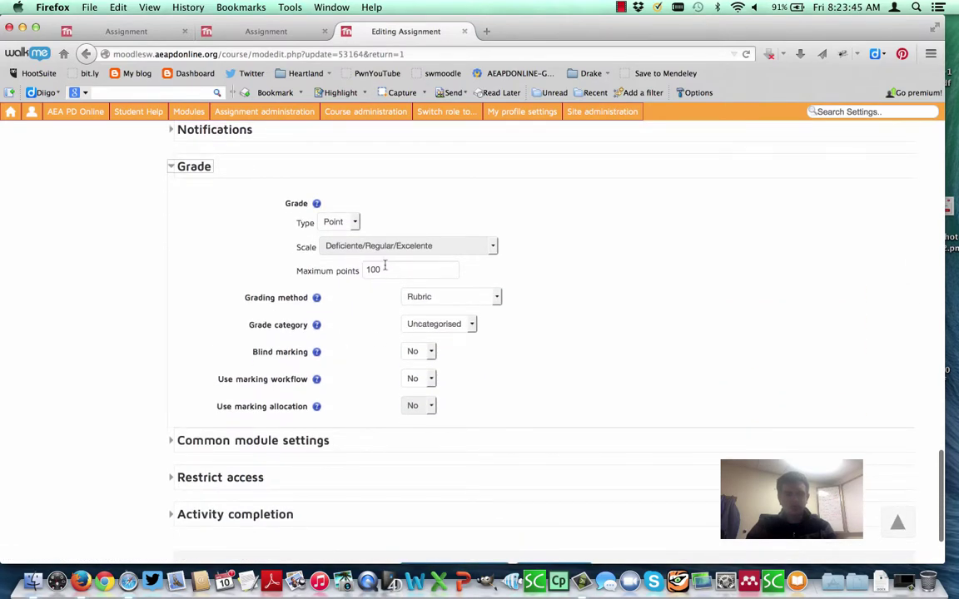
Step: Change Maximum points from 100 to 30 and keep Rubric as the grading method
left_click_drag(384, 269, 361, 268)
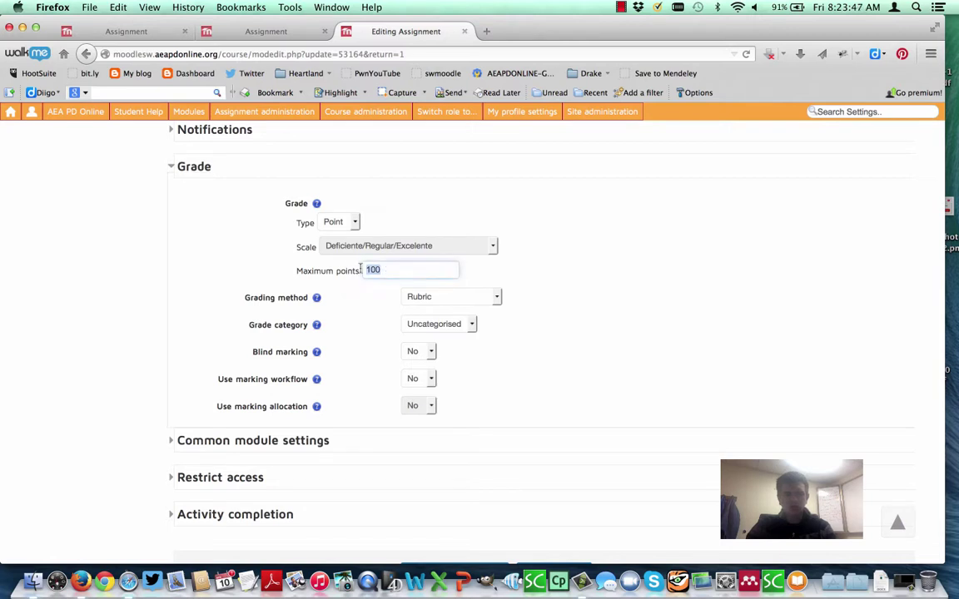
type("30")
left_click(426, 301)
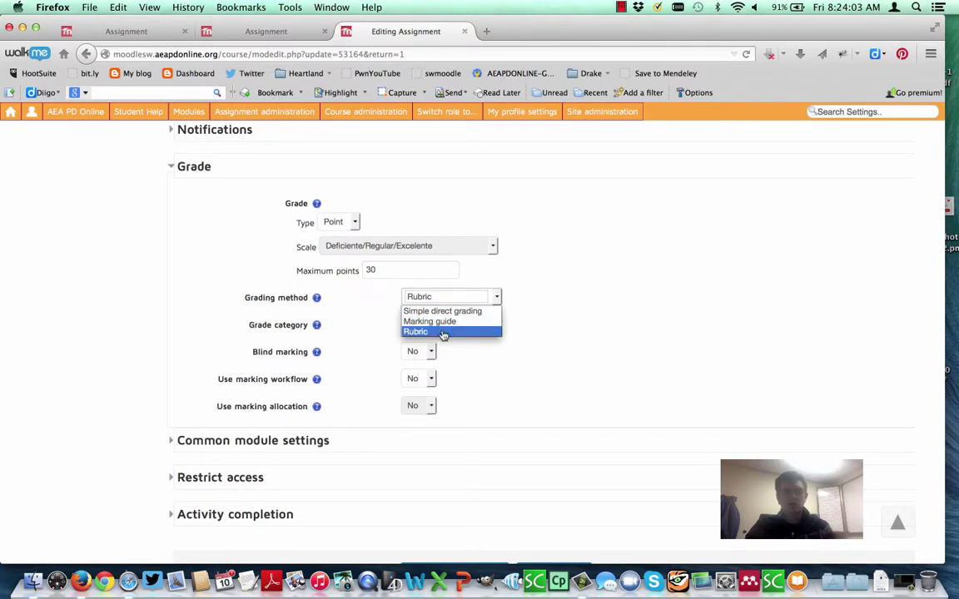
left_click(443, 332)
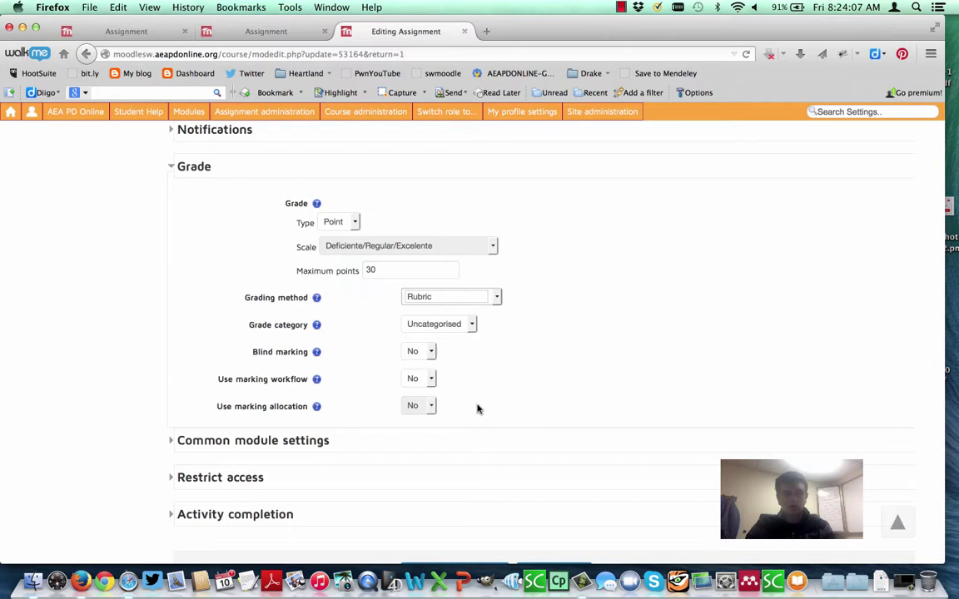
scroll(477, 413, "down", 2)
scroll(477, 419, "down", 1)
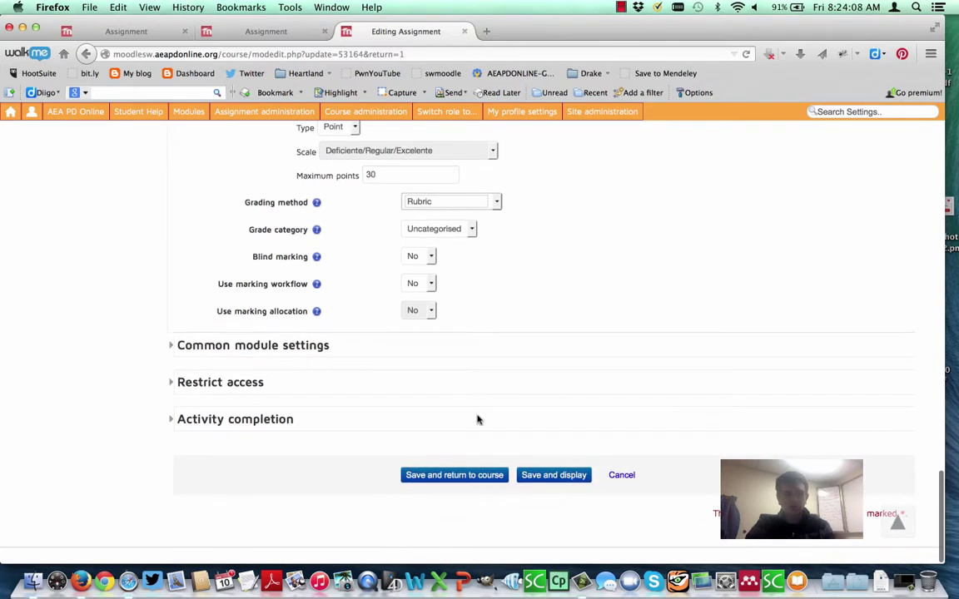
Step: Save and display the assignment, then define a new rubric from scratch through Advanced grading
left_click(535, 478)
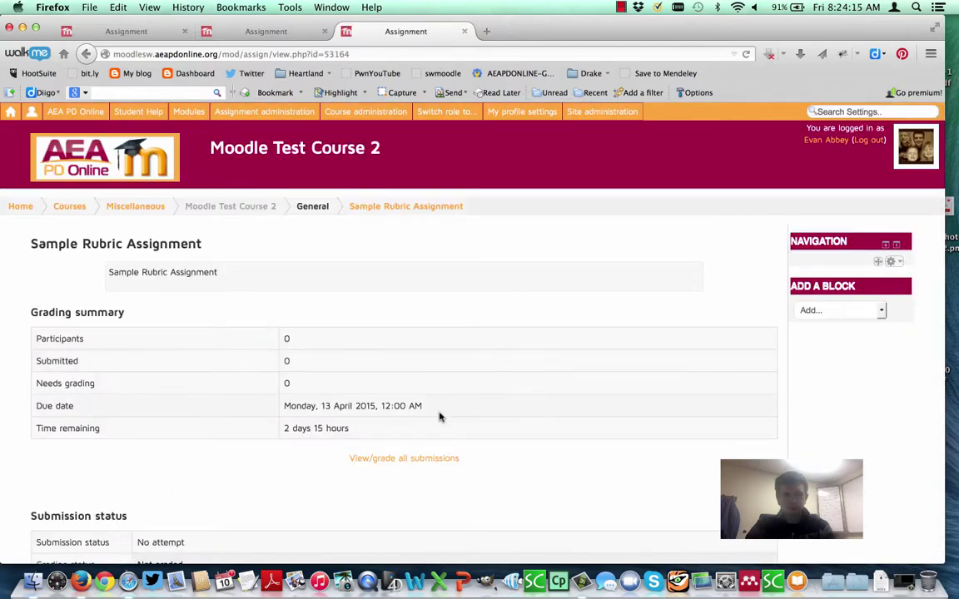
left_click(264, 111)
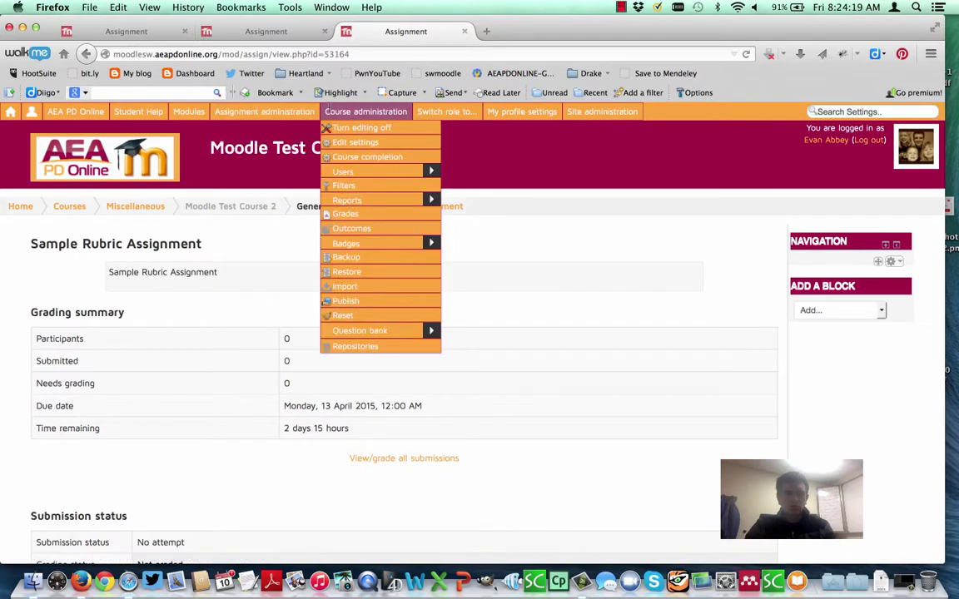
left_click(255, 246)
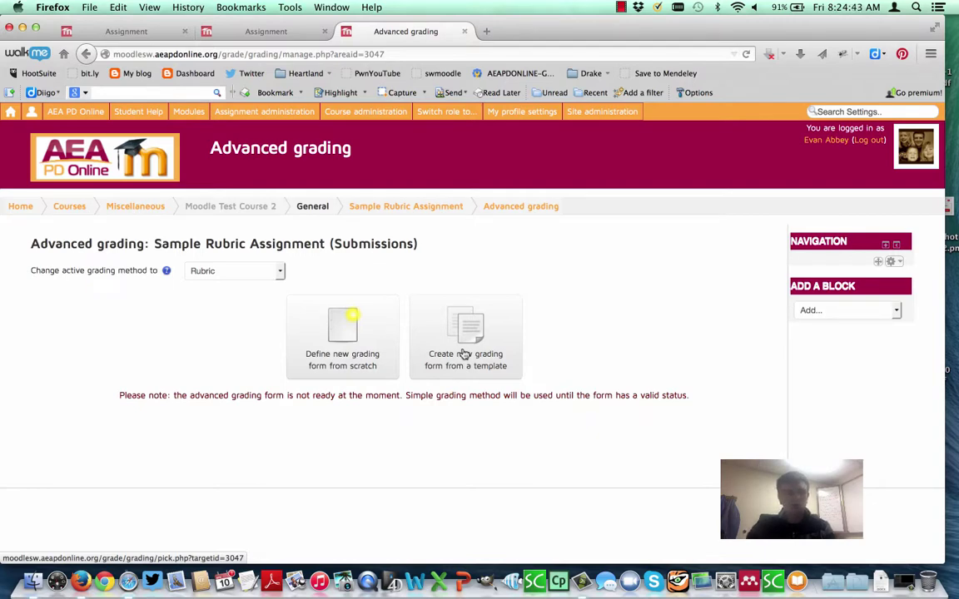
left_click(369, 343)
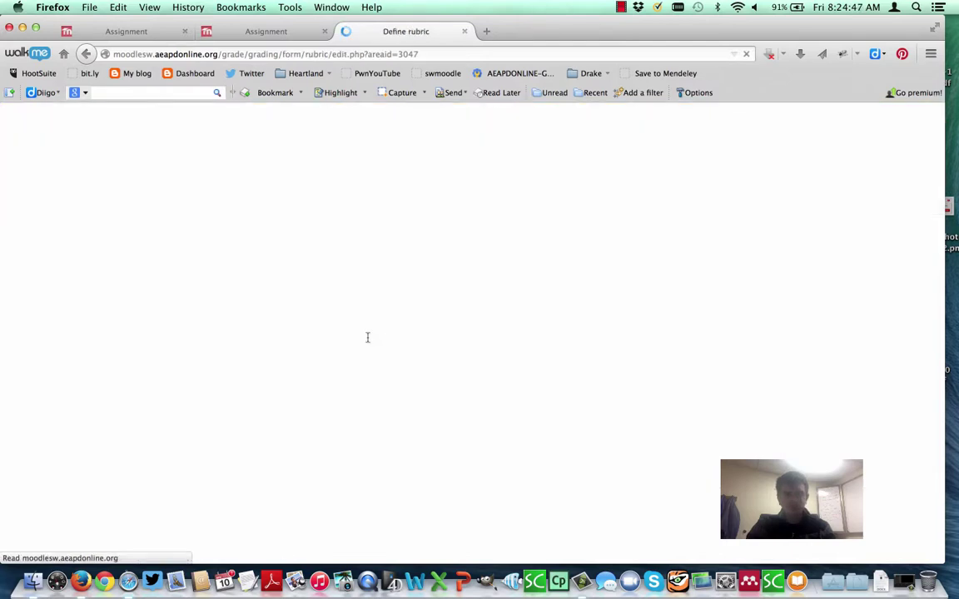
Step: Name the new rubric and call its first criterion Creativity in design
scroll(368, 343, "down", 2)
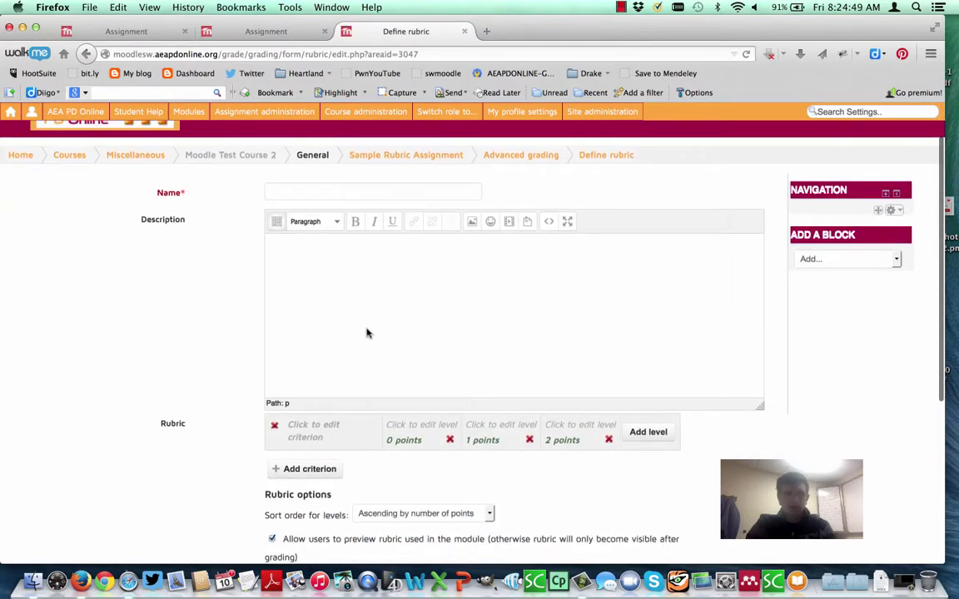
left_click(284, 193)
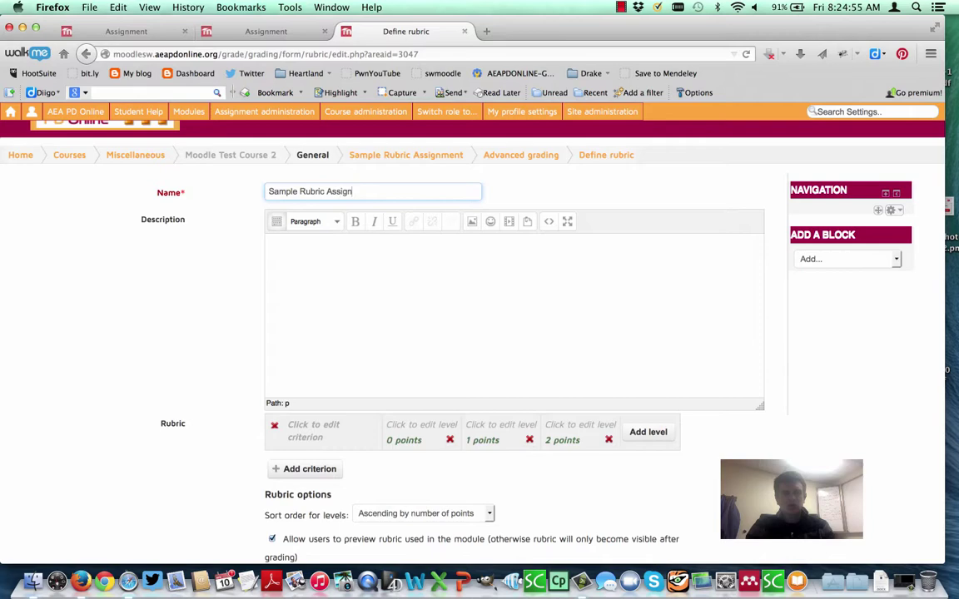
type("ment Rubric")
scroll(266, 317, "down", 5)
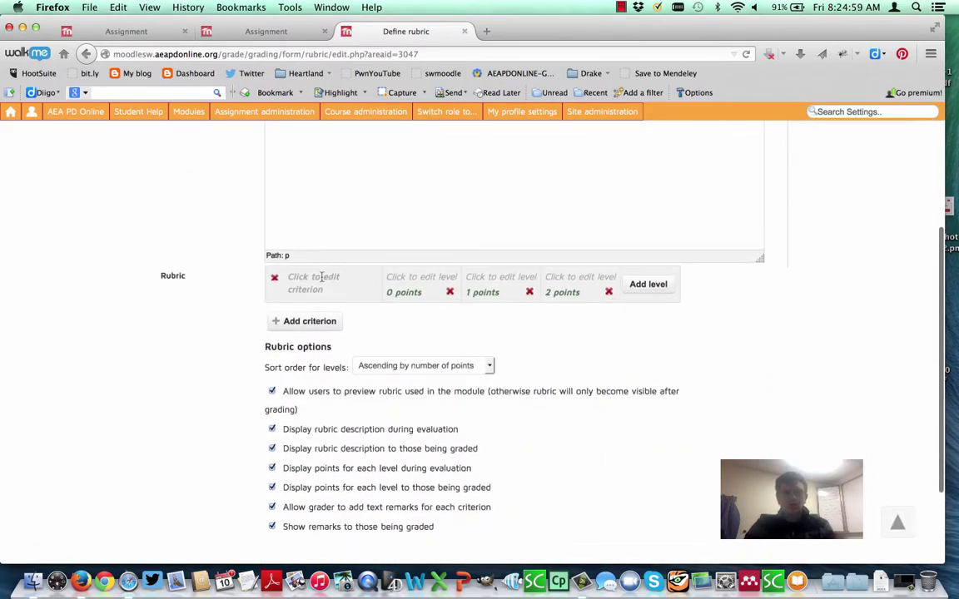
left_click(296, 280)
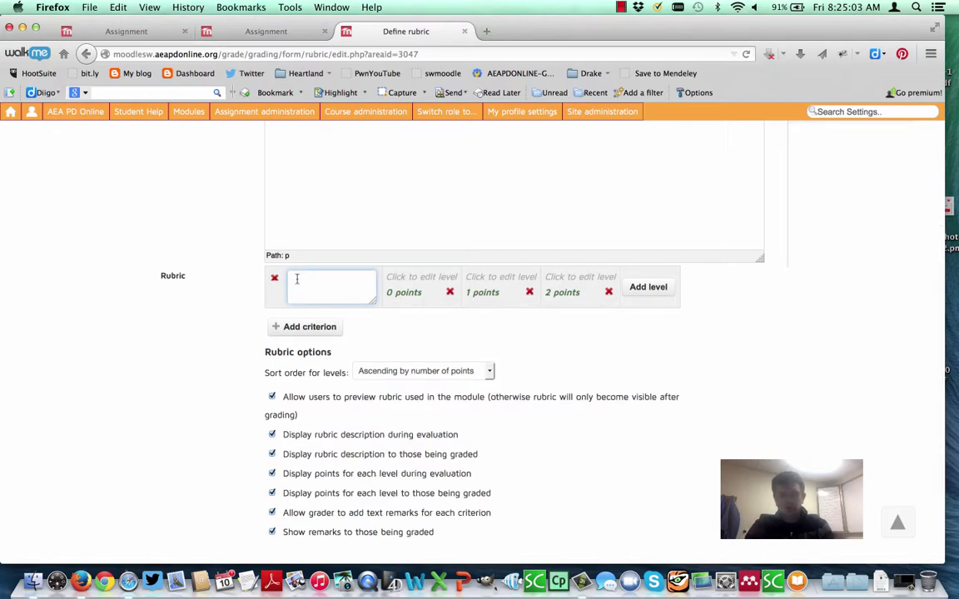
type("Creativ")
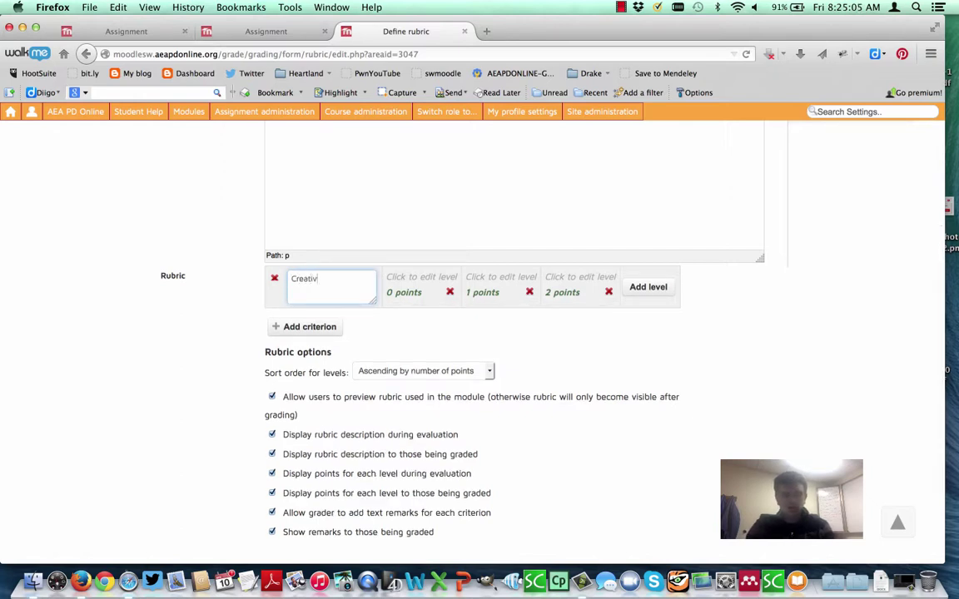
type("ity in design")
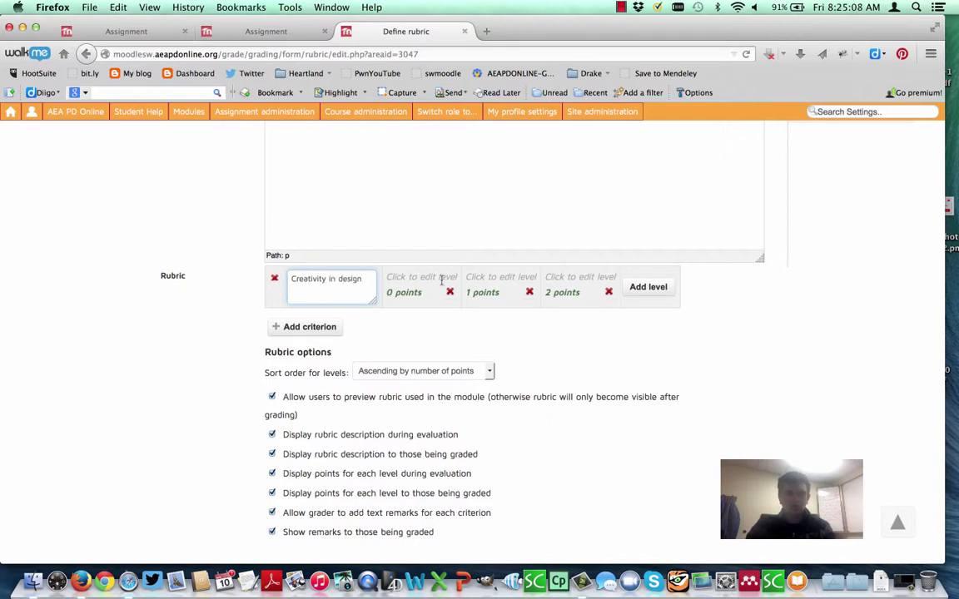
Step: Describe the criterion's first three levels as None whatsoever, Some creativity and Very creative
left_click(421, 277)
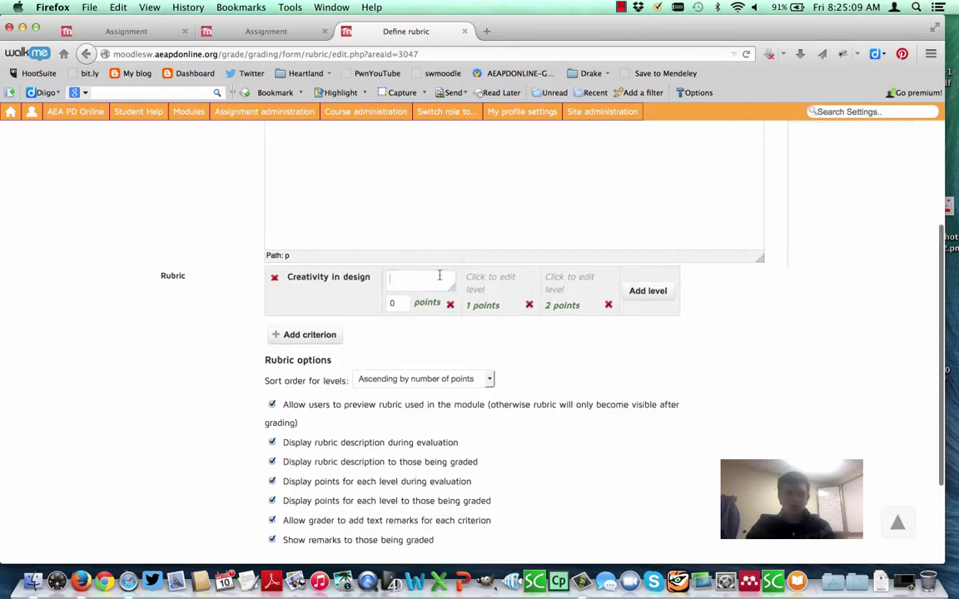
type("None whats")
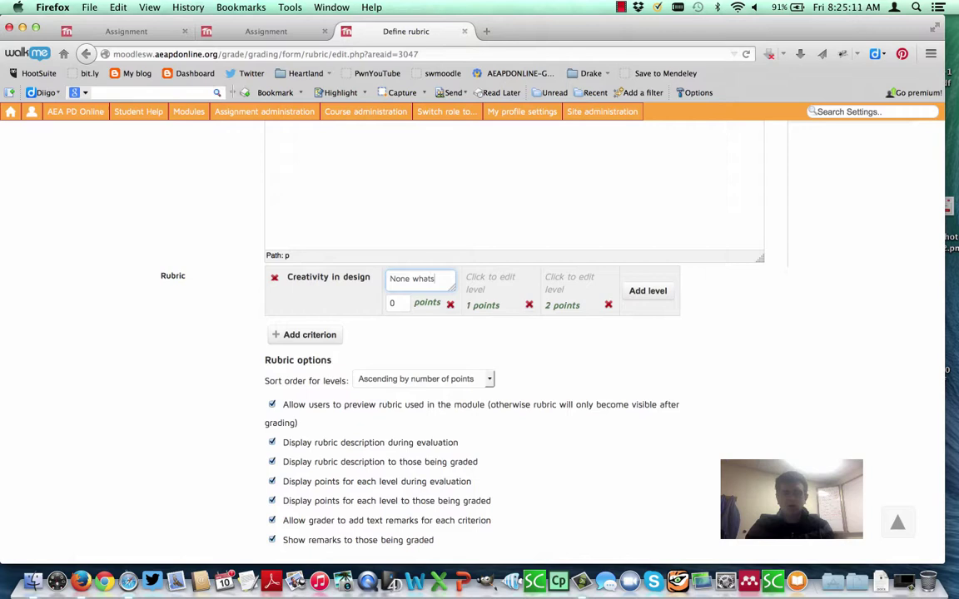
type("oever")
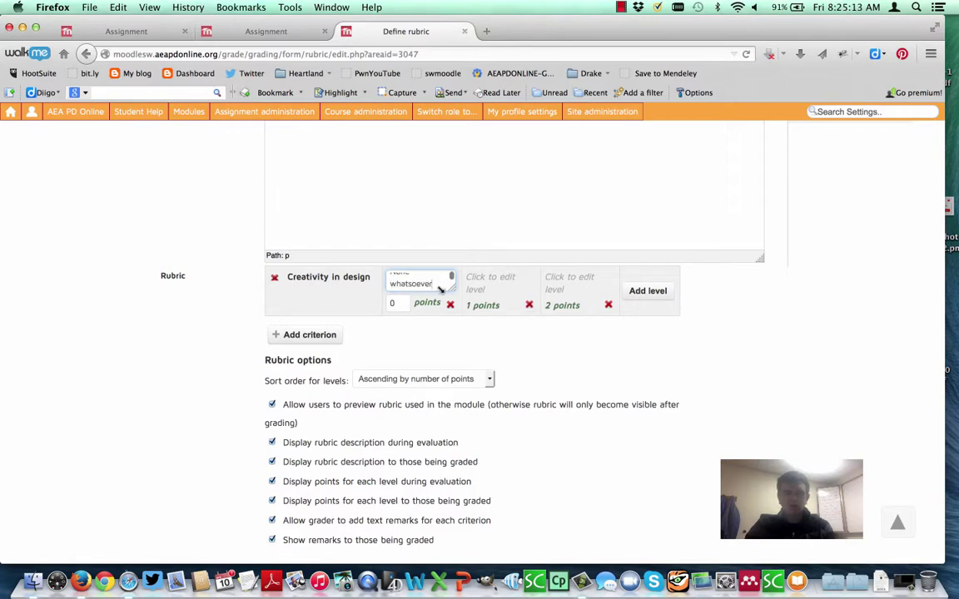
left_click(491, 283)
type("Some c")
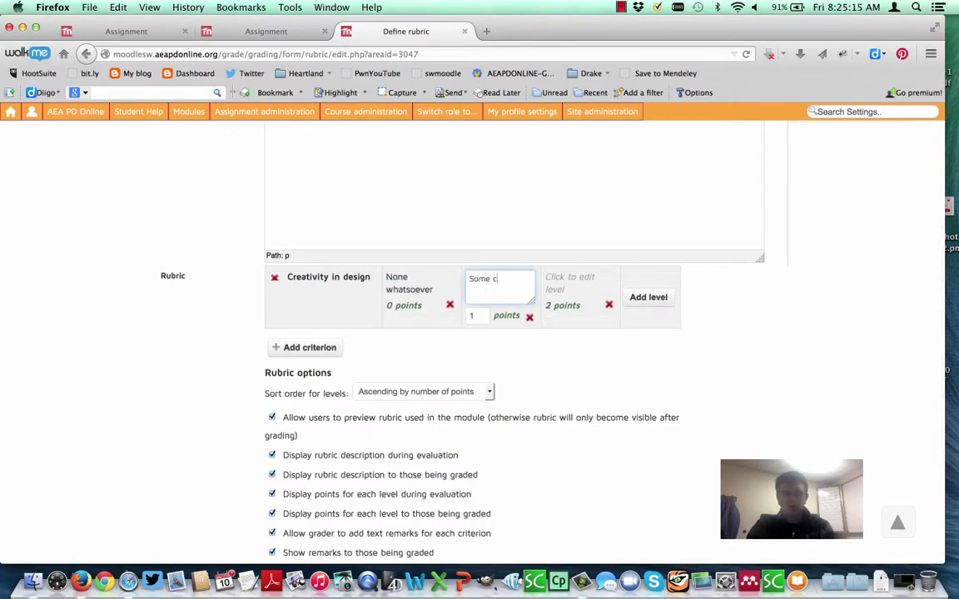
type("reativity")
left_click(569, 277)
type("Ver")
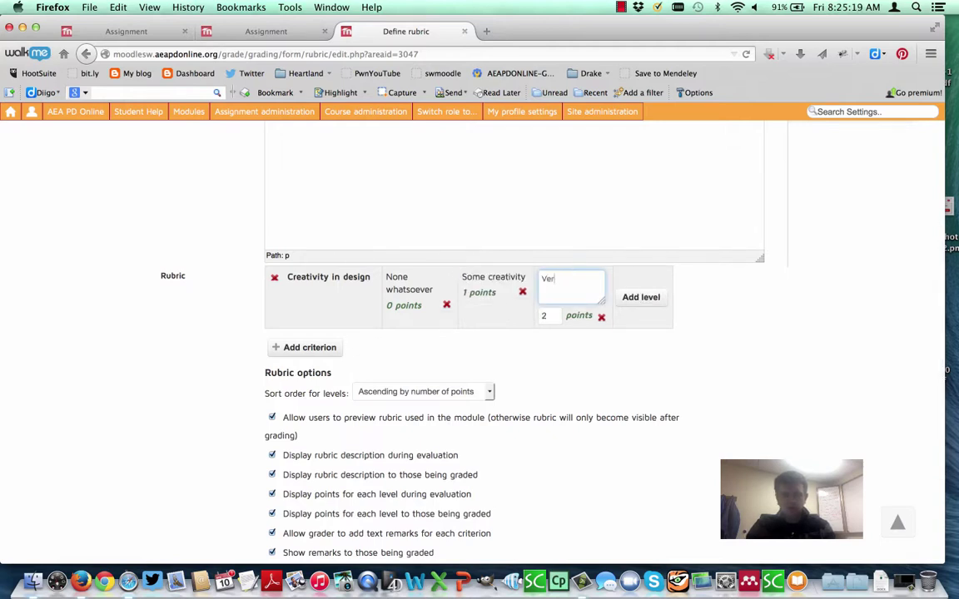
type("y creative")
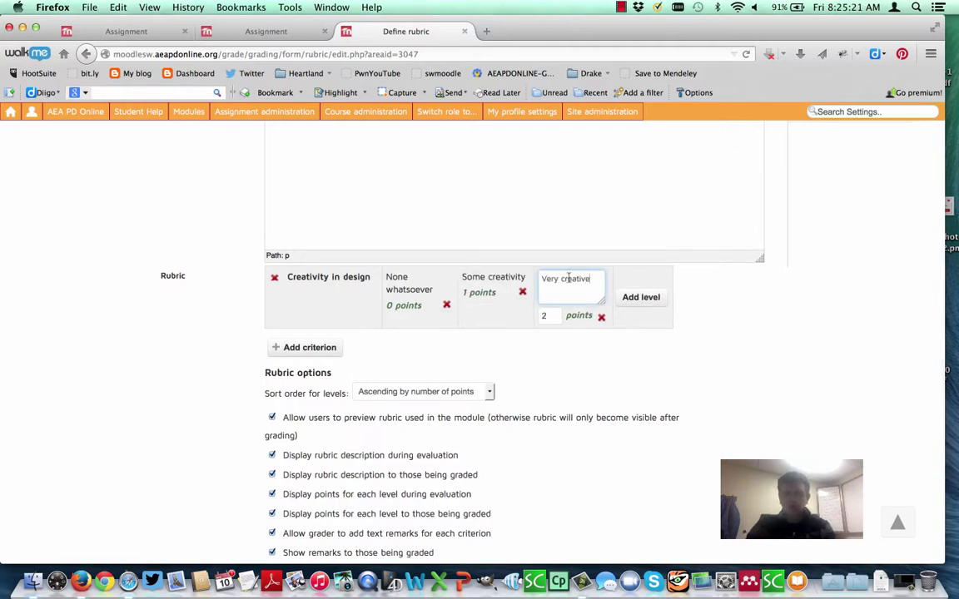
Step: Set those three levels' points to 0, 2 and 5
left_click(404, 303)
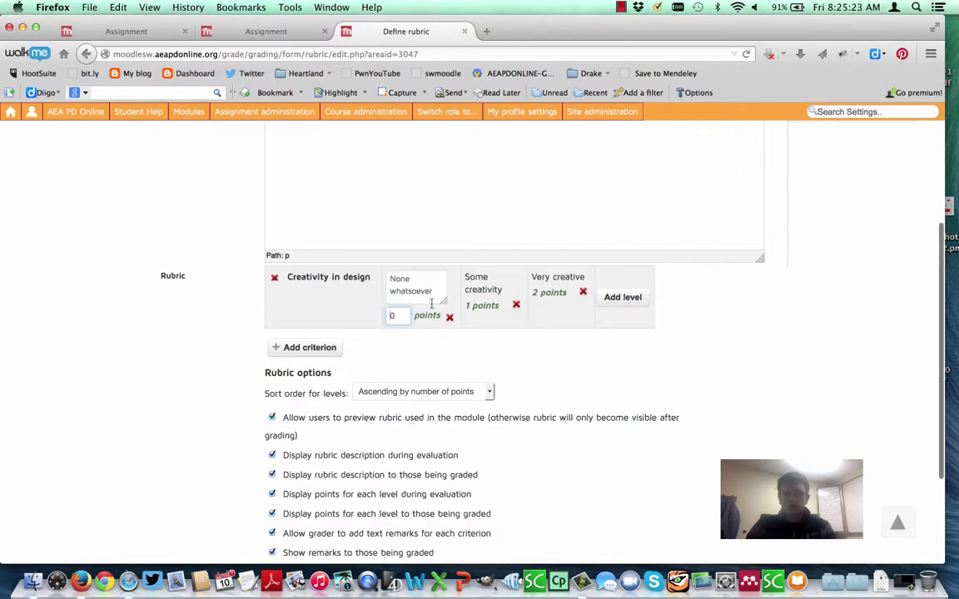
left_click(470, 307)
key("BackSpace")
type("2")
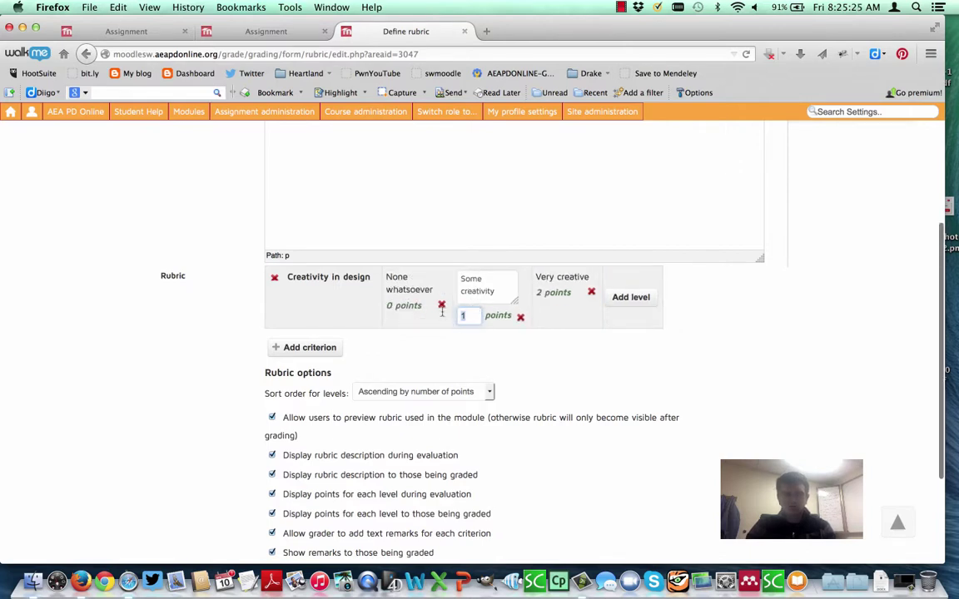
left_click(555, 291)
key("BackSpace")
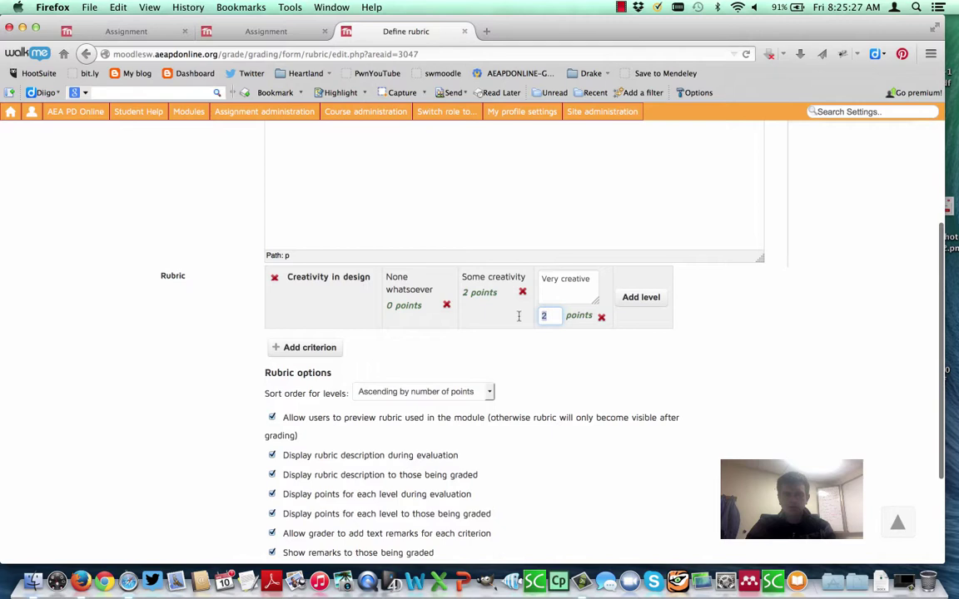
type("4")
key("BackSpace")
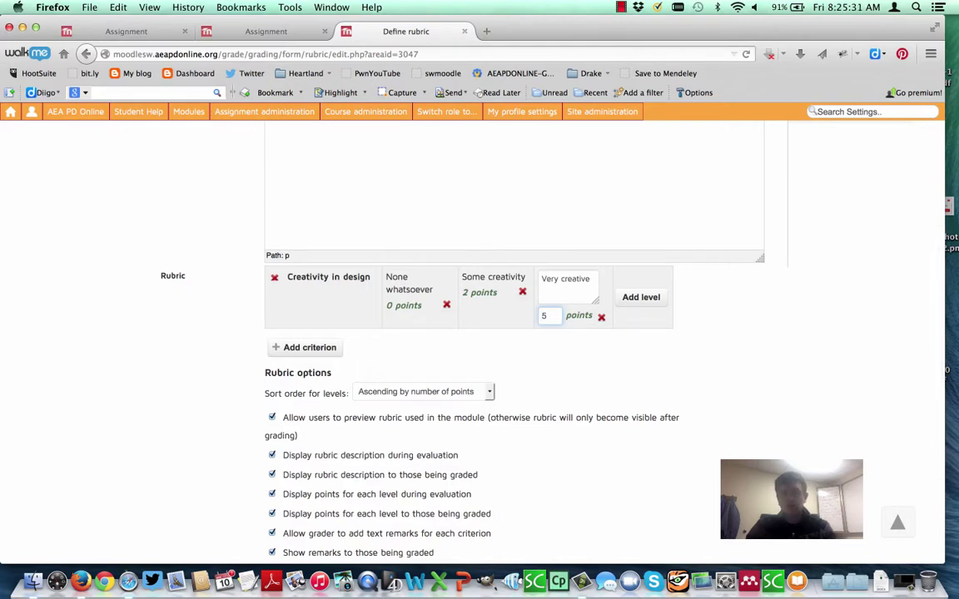
type("5")
Step: Add a fourth level, 'Extremely Creative!!!', worth 10 points
left_click(638, 300)
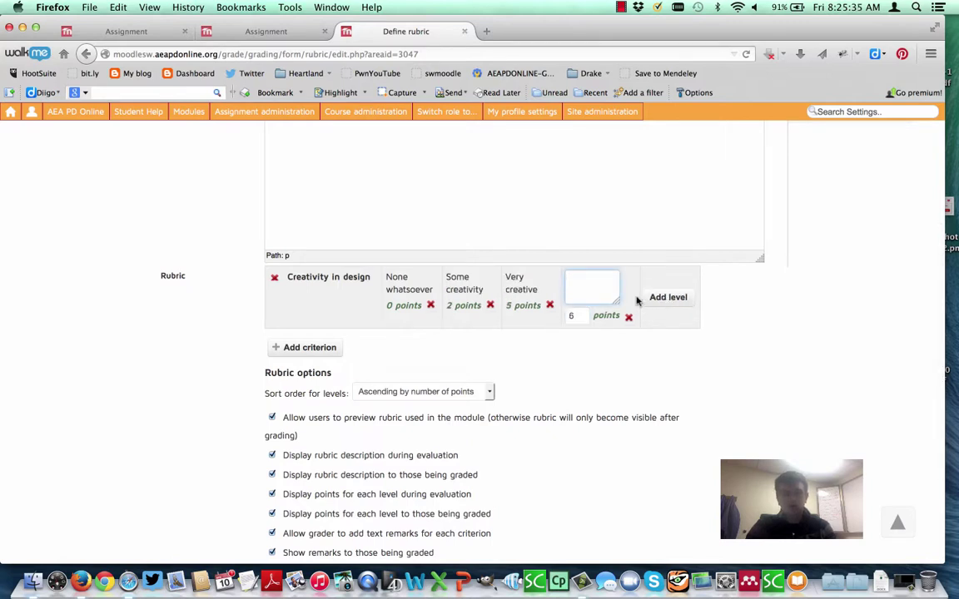
type("Extremel")
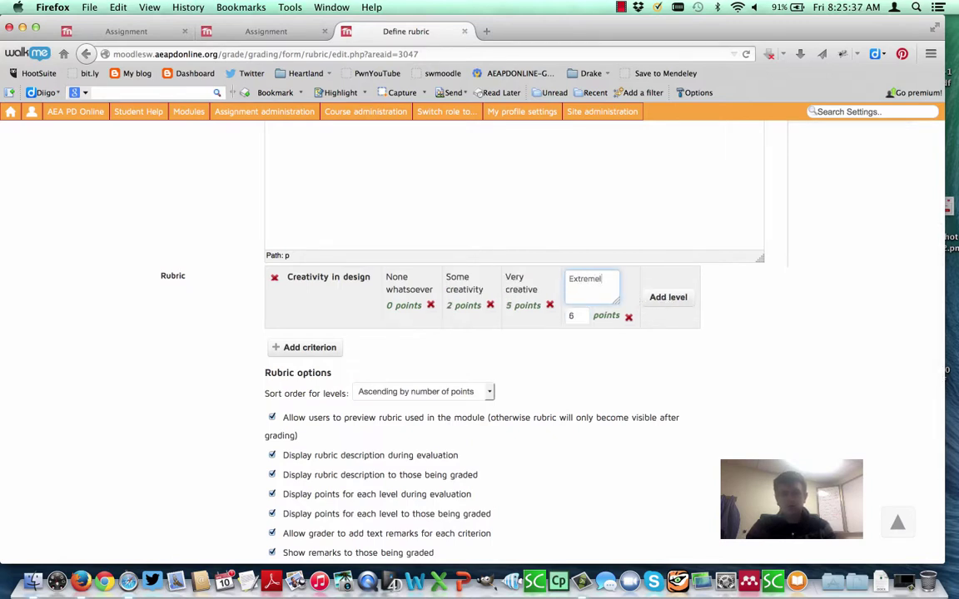
type("y Creative!!!")
key("Tab")
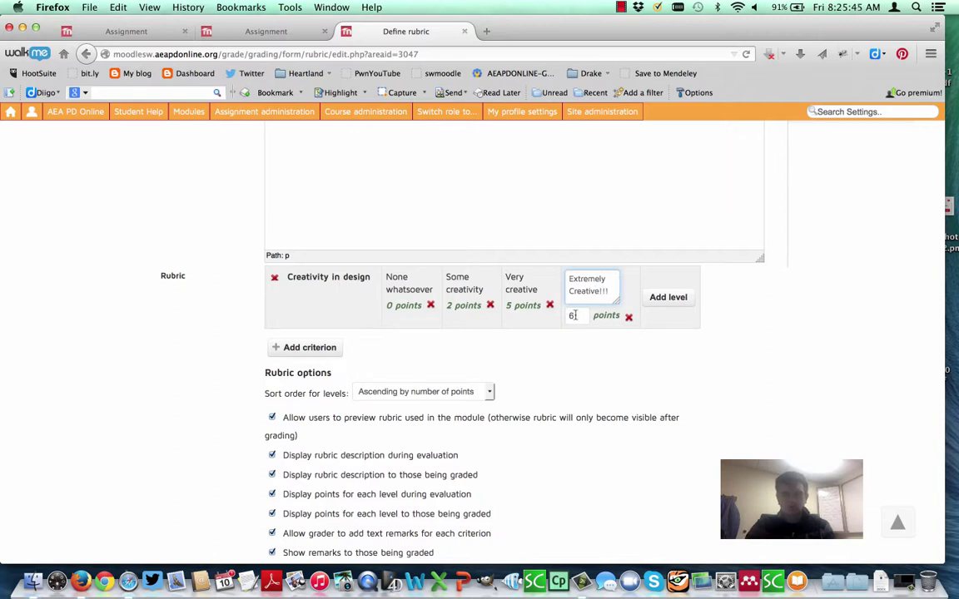
type("1")
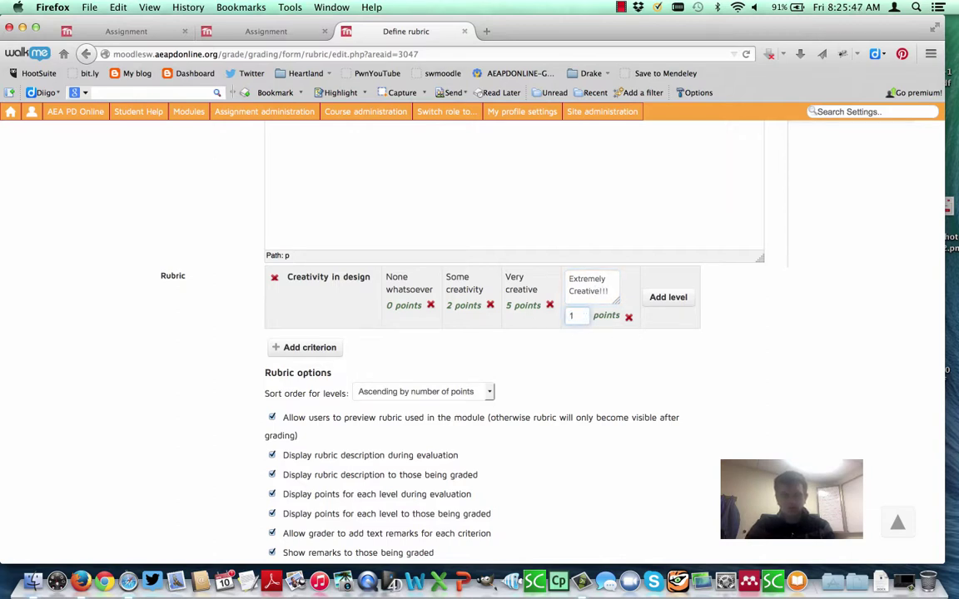
type("0")
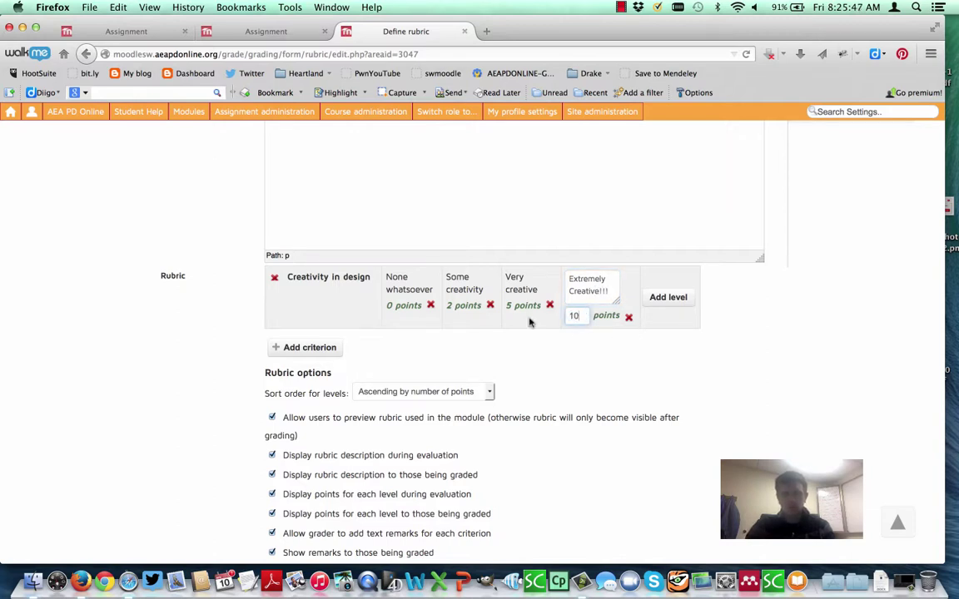
Step: Add a Punctuation criterion with levels None, Some and Lots, deleting the unused fourth level
left_click(298, 348)
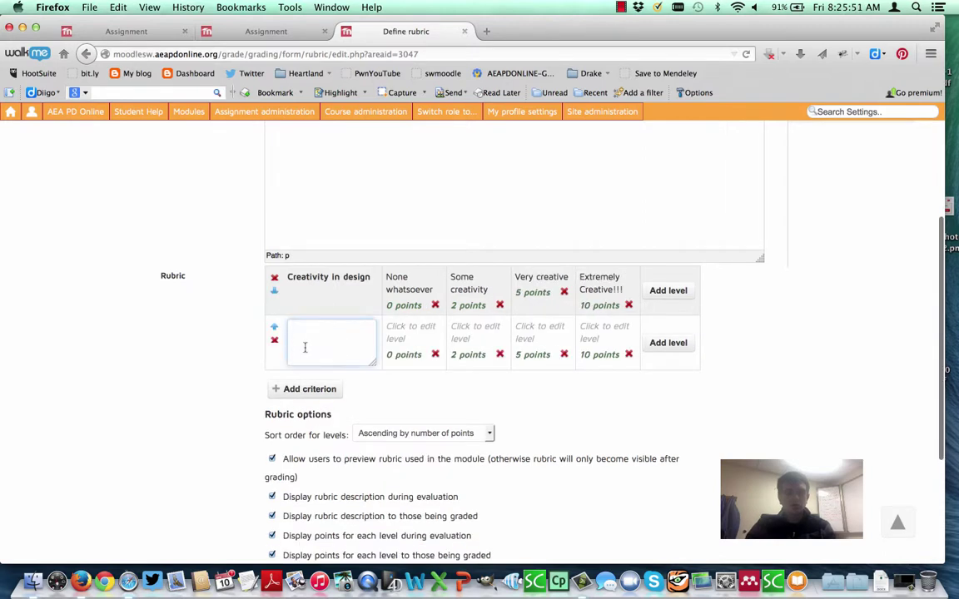
type("Pun")
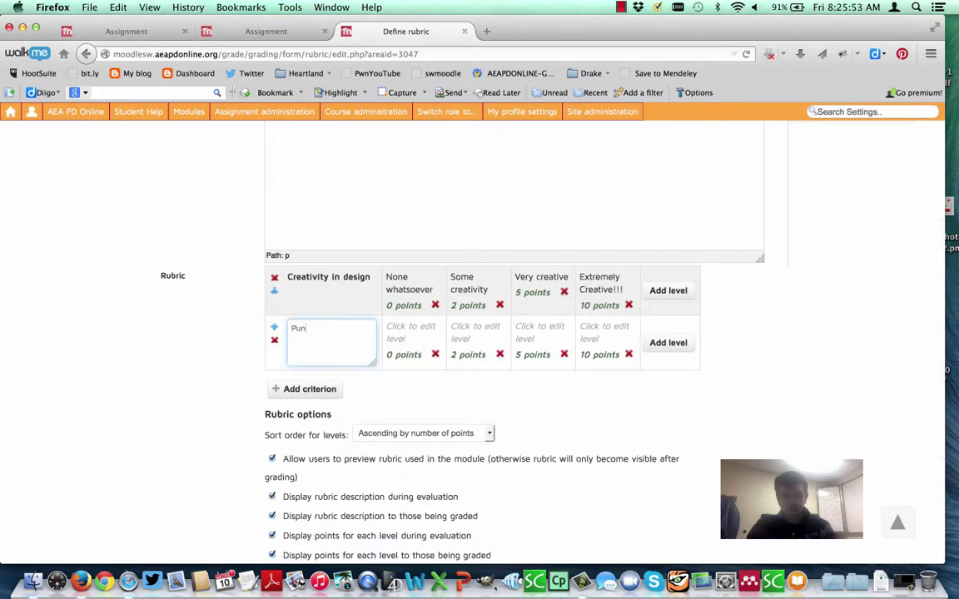
type("ctuation")
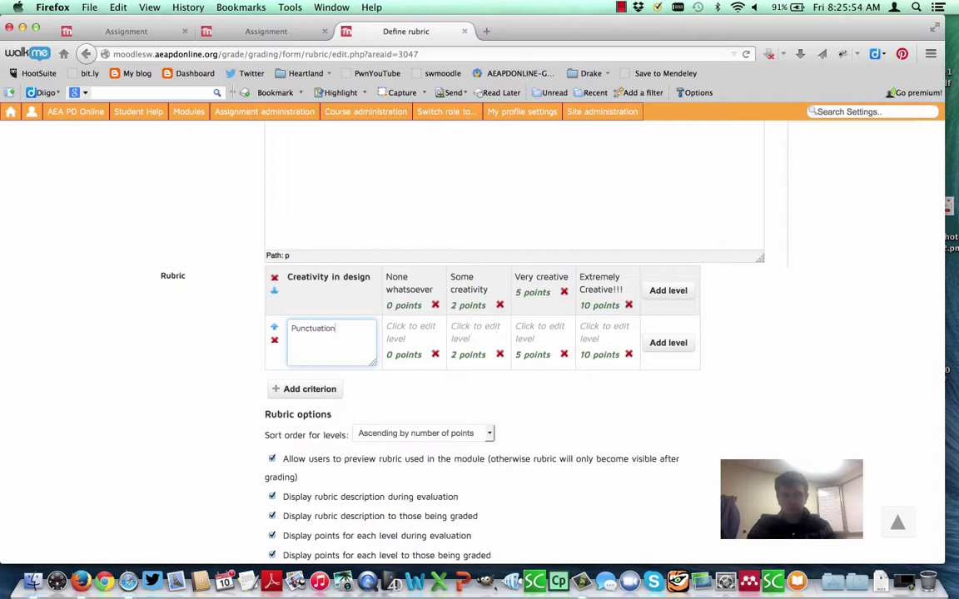
left_click(393, 328)
type("None")
left_click(485, 326)
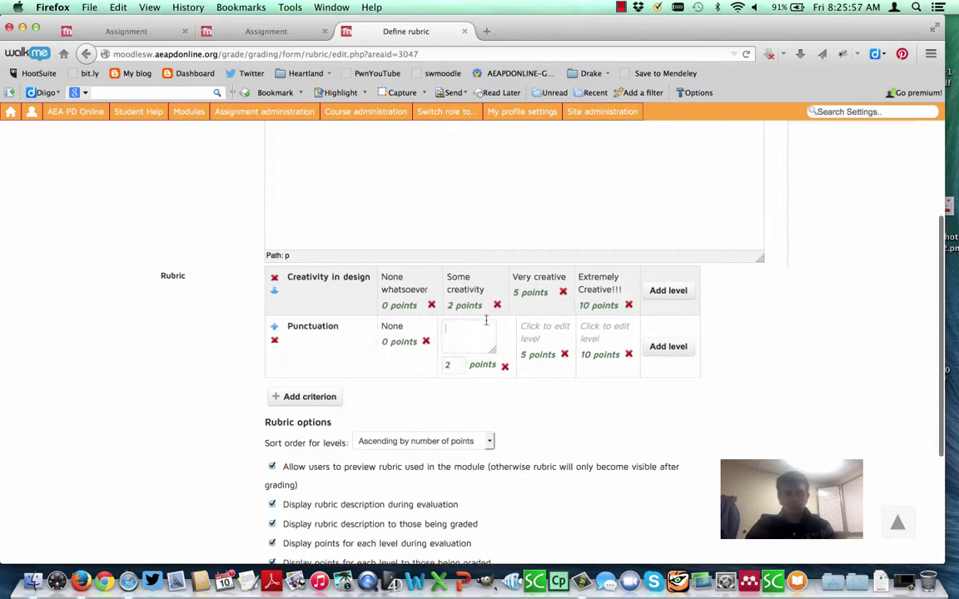
type("Some")
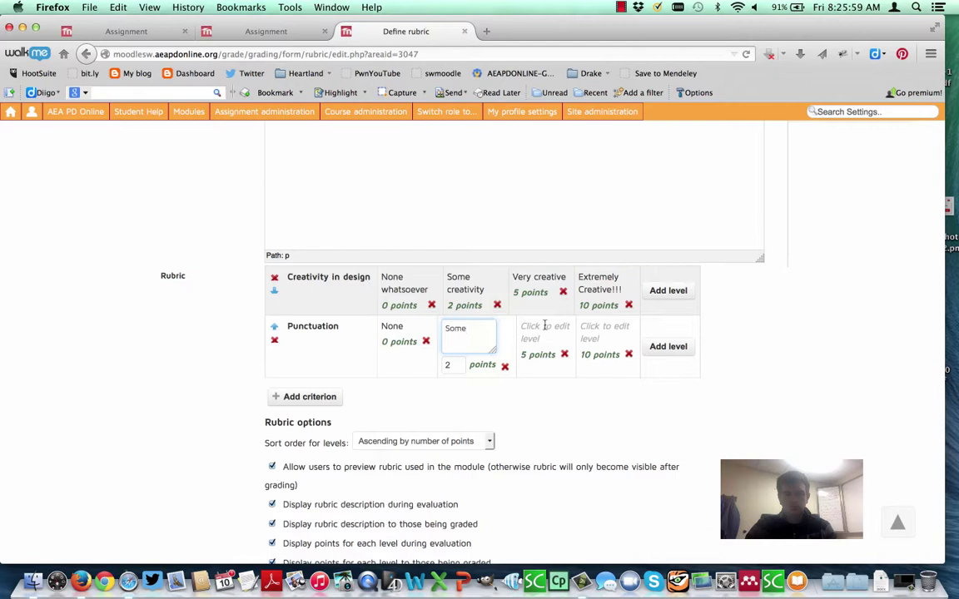
left_click(545, 326)
type("Lots")
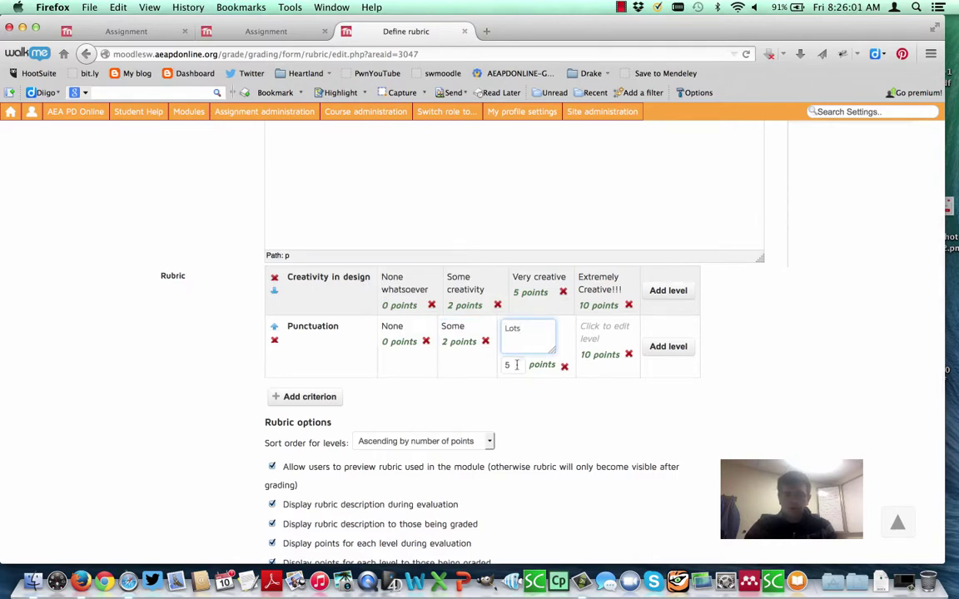
left_click(629, 356)
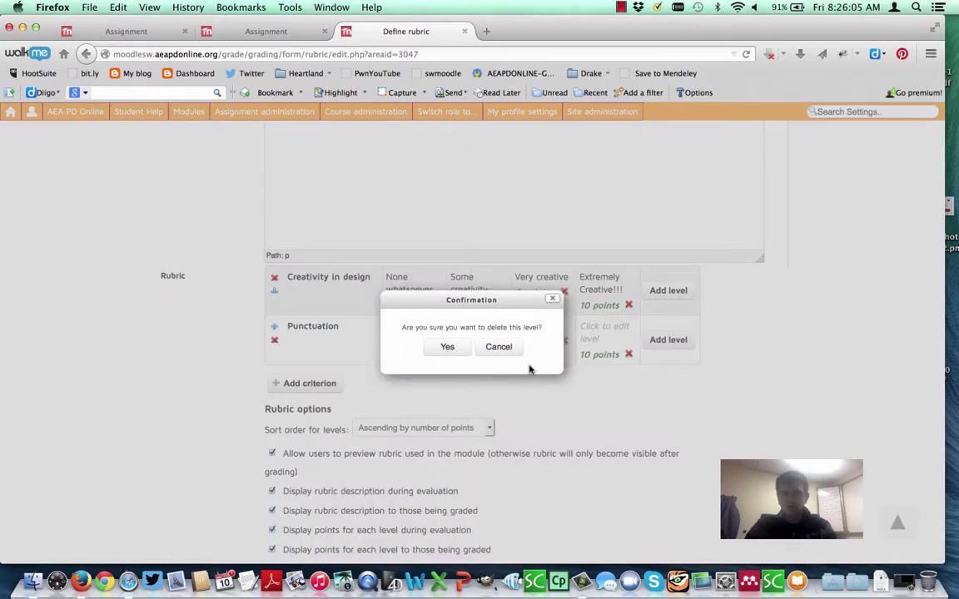
left_click(446, 348)
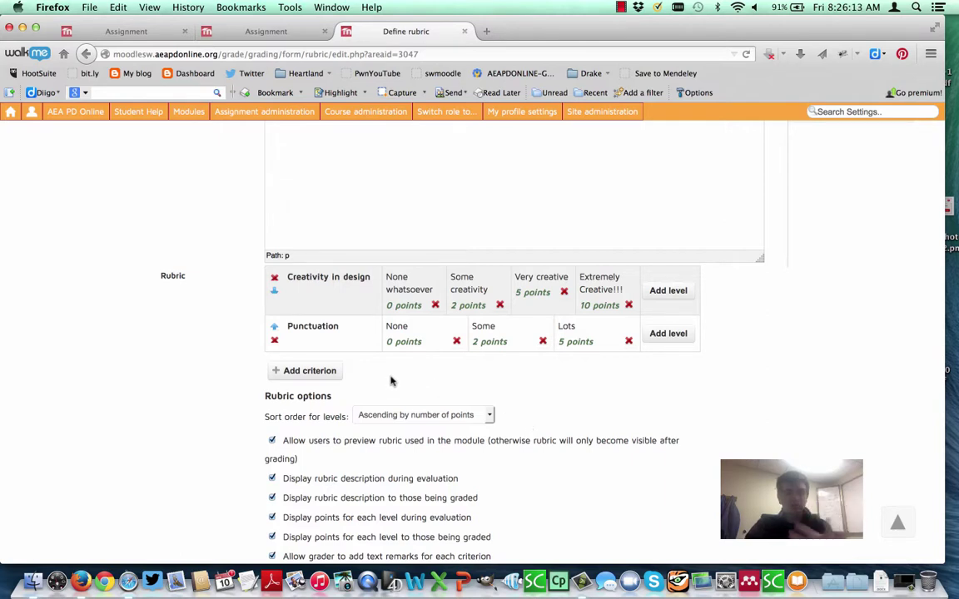
Step: Scroll down the Define rubric form to reach the rubric options and save buttons
scroll(392, 382, "down", 1)
scroll(392, 381, "down", 5)
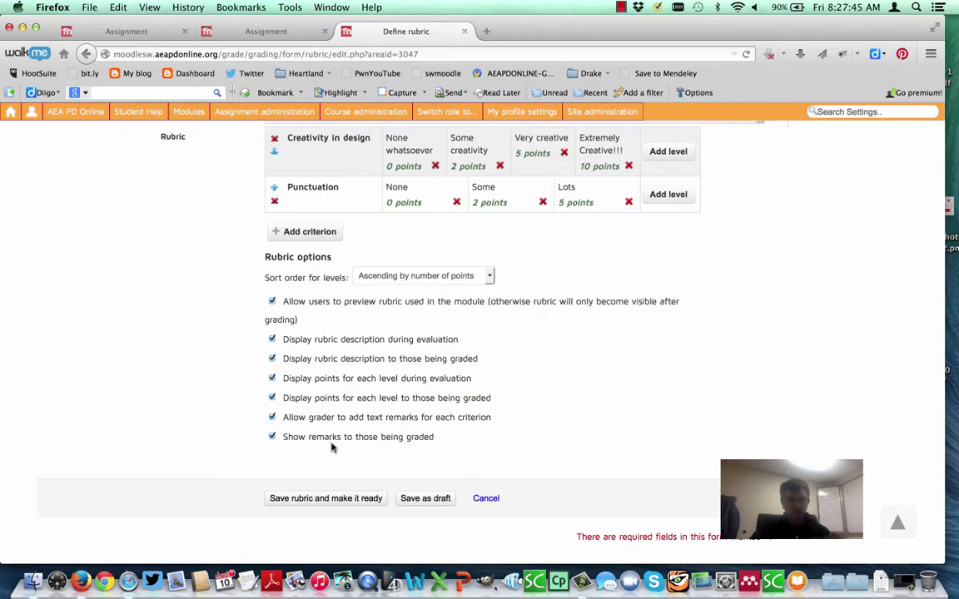
Step: Save the rubric as ready and review its 15-point preview on the Advanced grading page
left_click(326, 500)
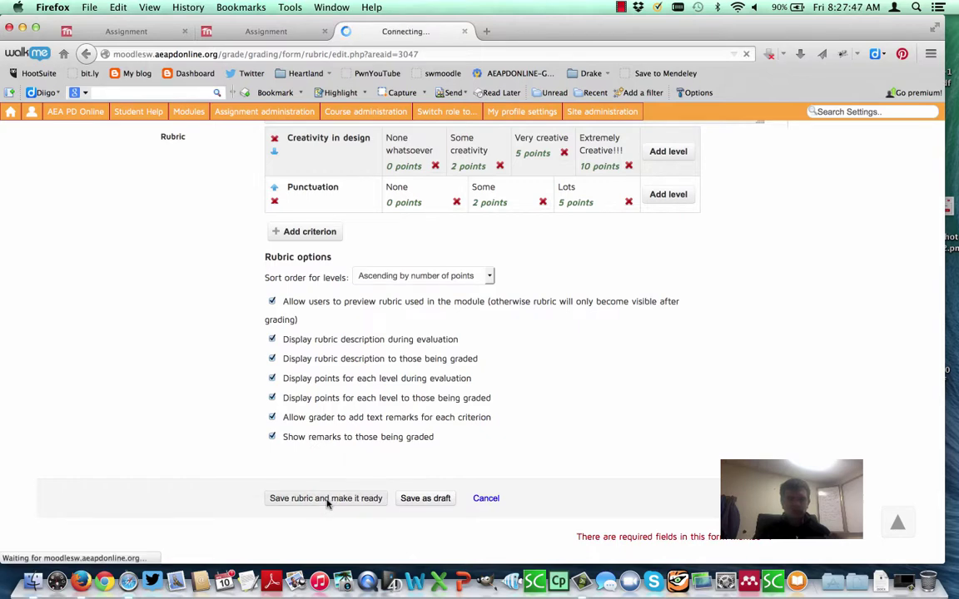
scroll(327, 503, "down", 1)
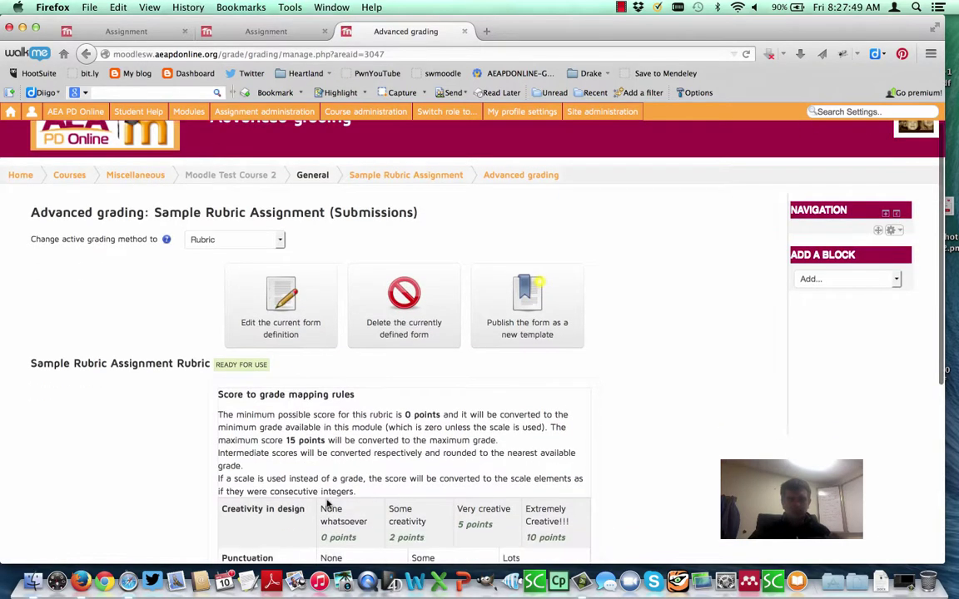
scroll(327, 504, "down", 5)
scroll(327, 504, "up", 4)
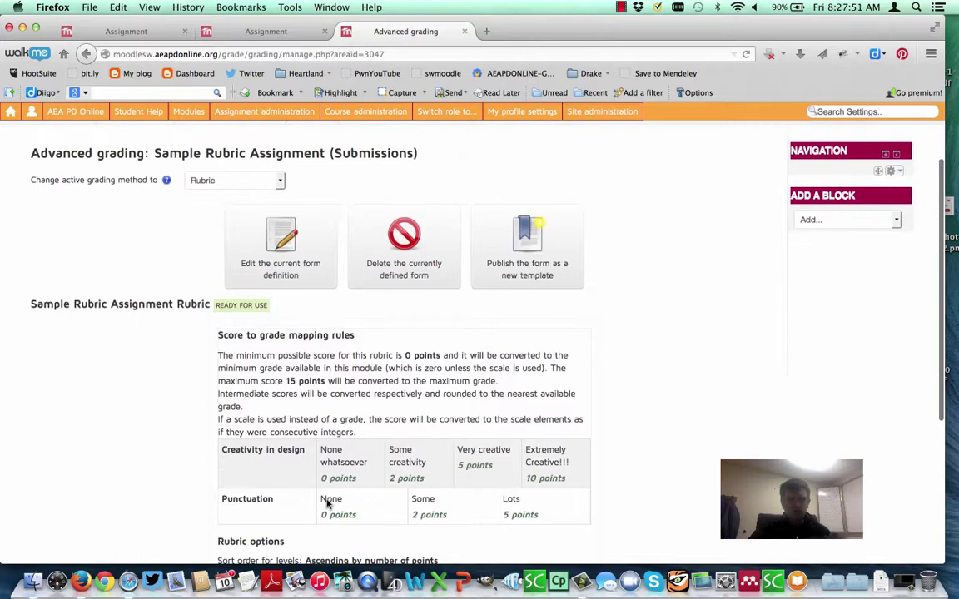
scroll(328, 498, "up", 1)
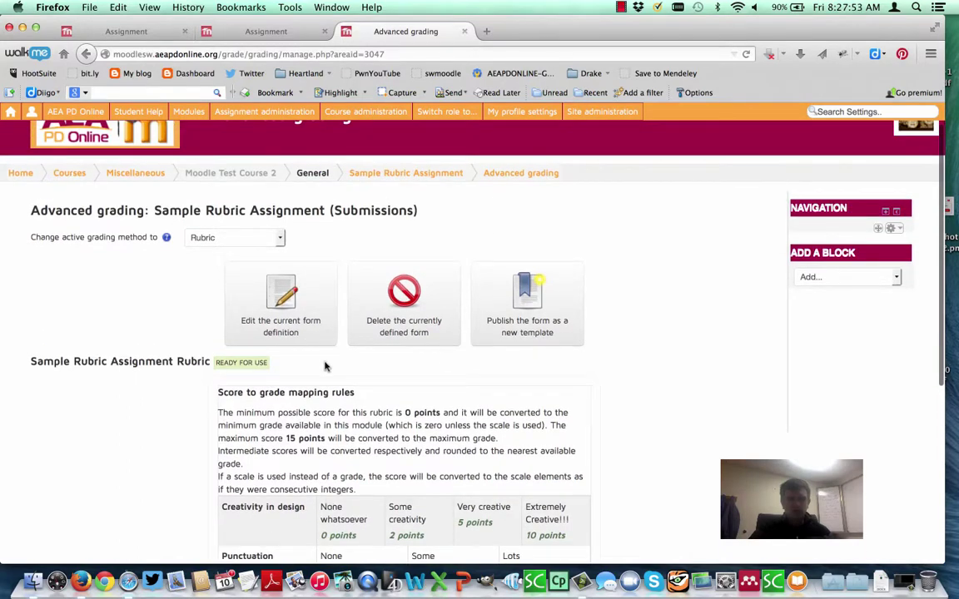
scroll(325, 366, "up", 1)
mouse_move(264, 111)
mouse_move(246, 242)
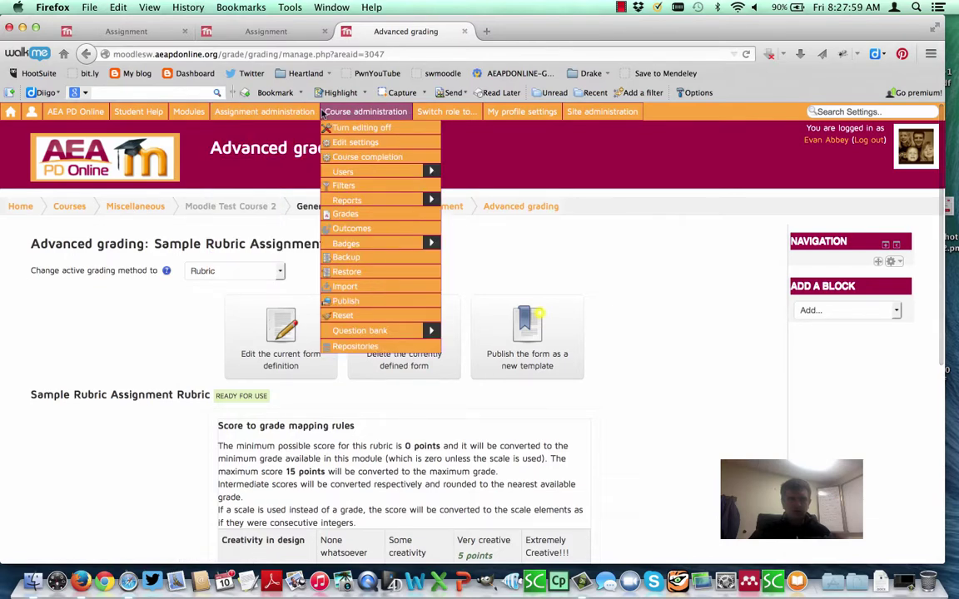
Step: Go to the Sample Rubric Assignment page and check its Creativity in design and Punctuation grading criteria
left_click(404, 213)
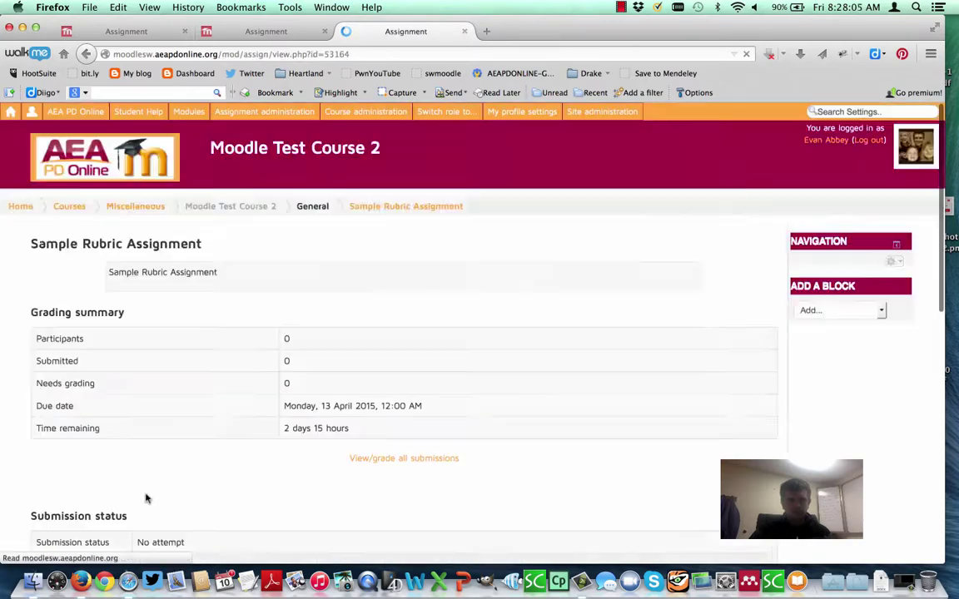
scroll(145, 496, "down", 3)
scroll(146, 496, "down", 6)
scroll(146, 494, "up", 2)
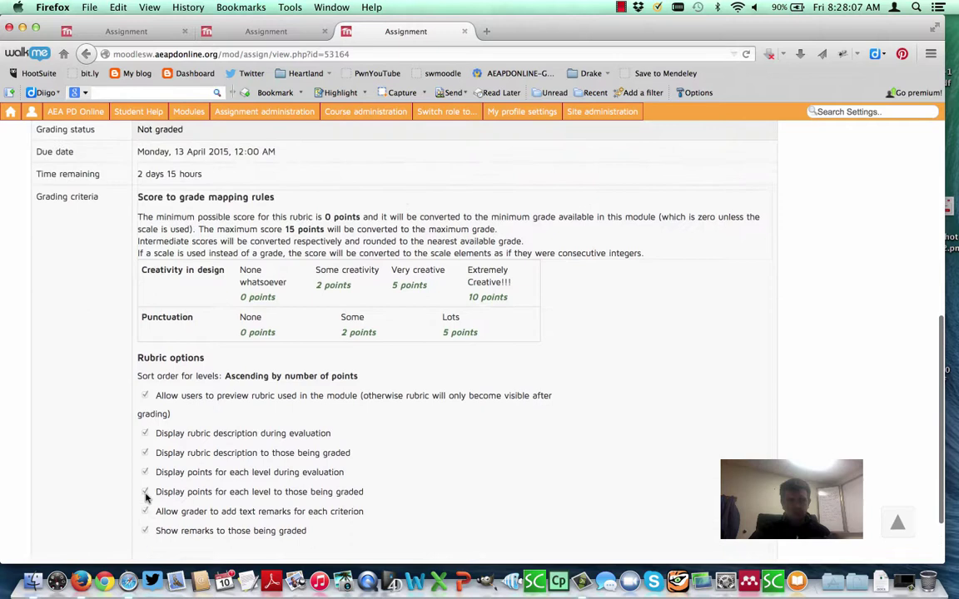